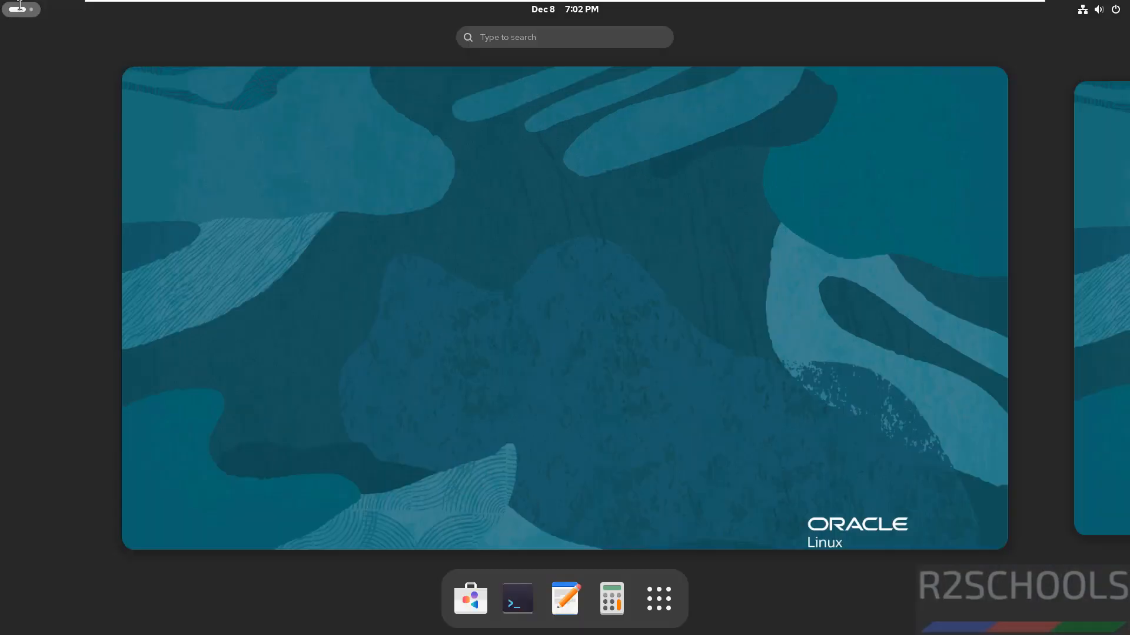
Launch Firefox from the application overview and go to dbeaver.io
{"action": "left_click", "coordinate": [661, 608]}
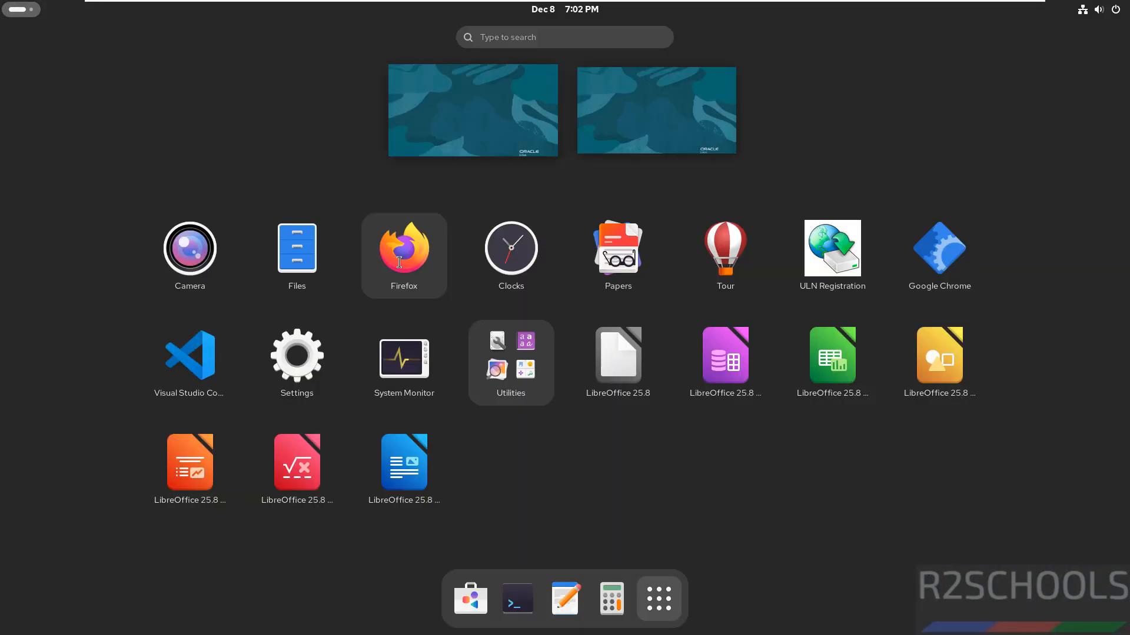
{"action": "left_click", "coordinate": [399, 262]}
{"action": "left_click", "coordinate": [522, 81]}
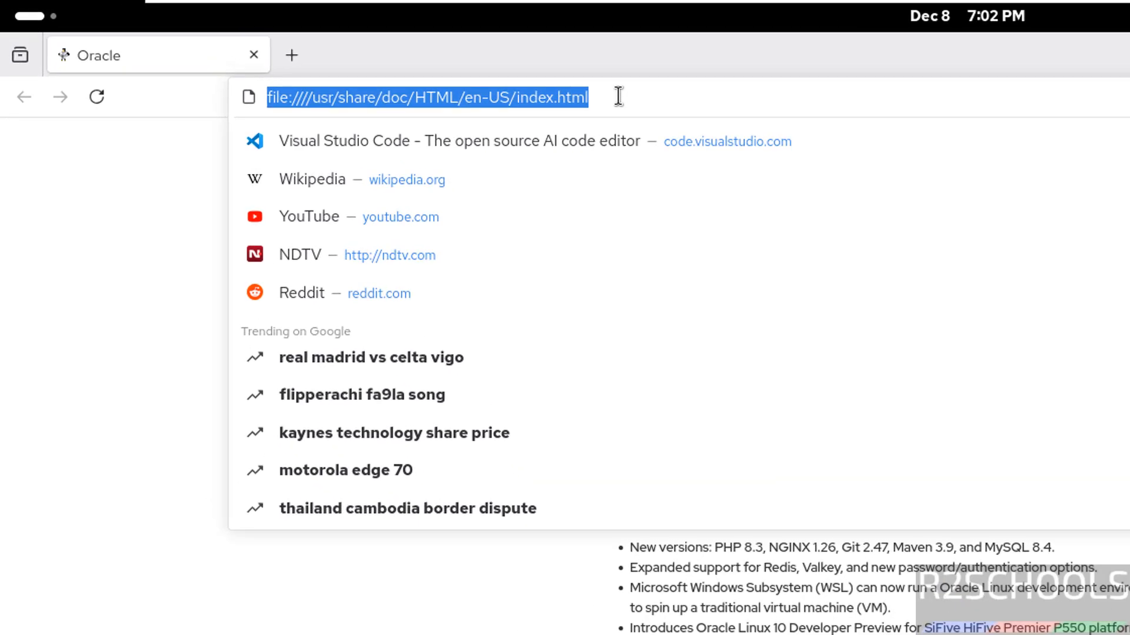
{"action": "type", "text": "dbeave"}
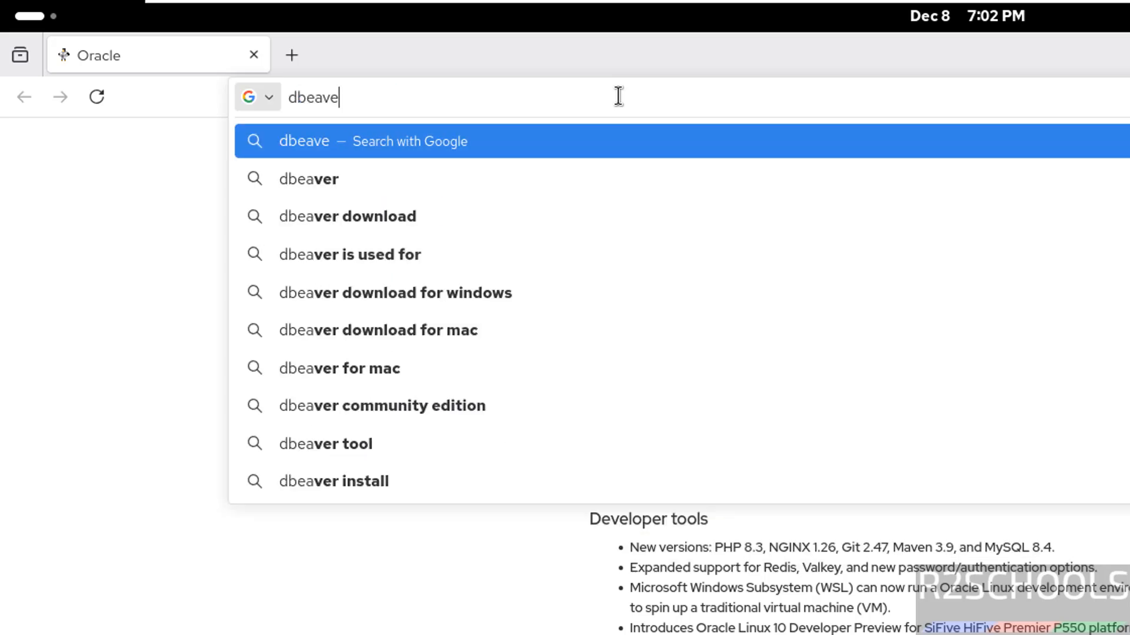
{"action": "type", "text": "r.io"}
{"action": "key", "text": "Return"}
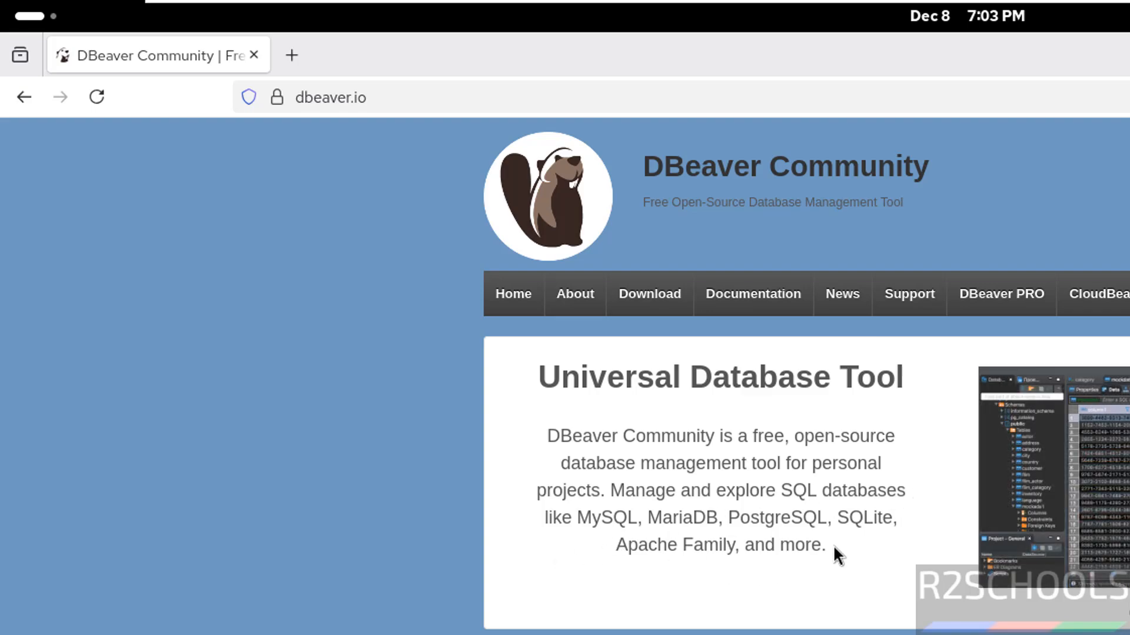
Go to the DBeaver Community download page and download the Linux RPM package (installer)
{"action": "left_click_drag", "start_coordinate": [1125, 150], "coordinate": [1125, 272]}
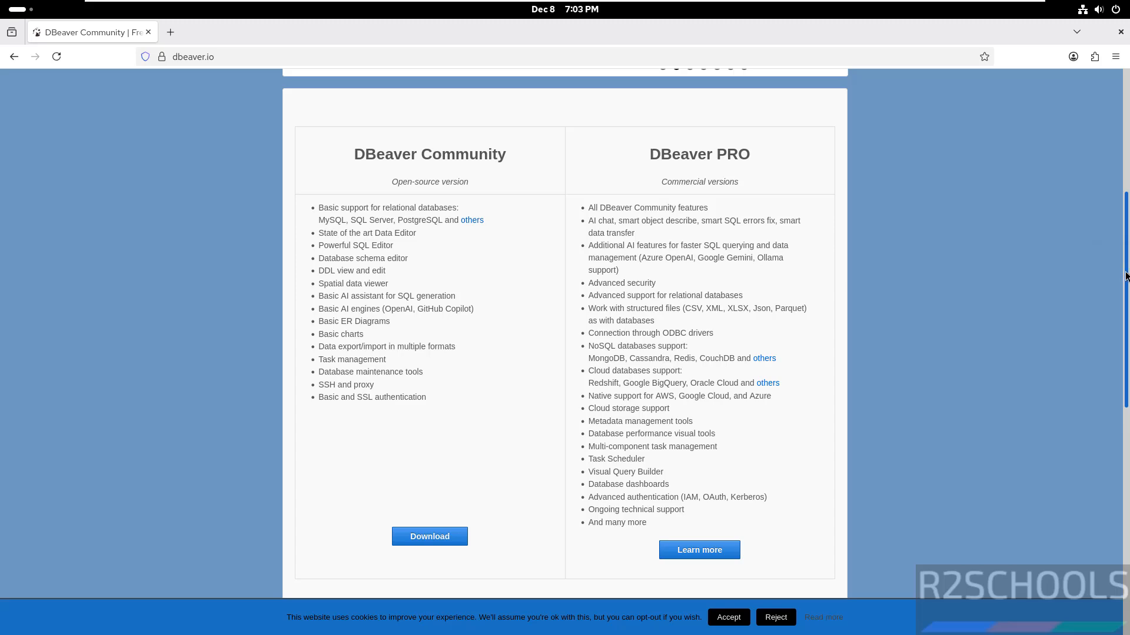
{"action": "scroll", "coordinate": [759, 257], "scroll_direction": "up", "scroll_amount": 2}
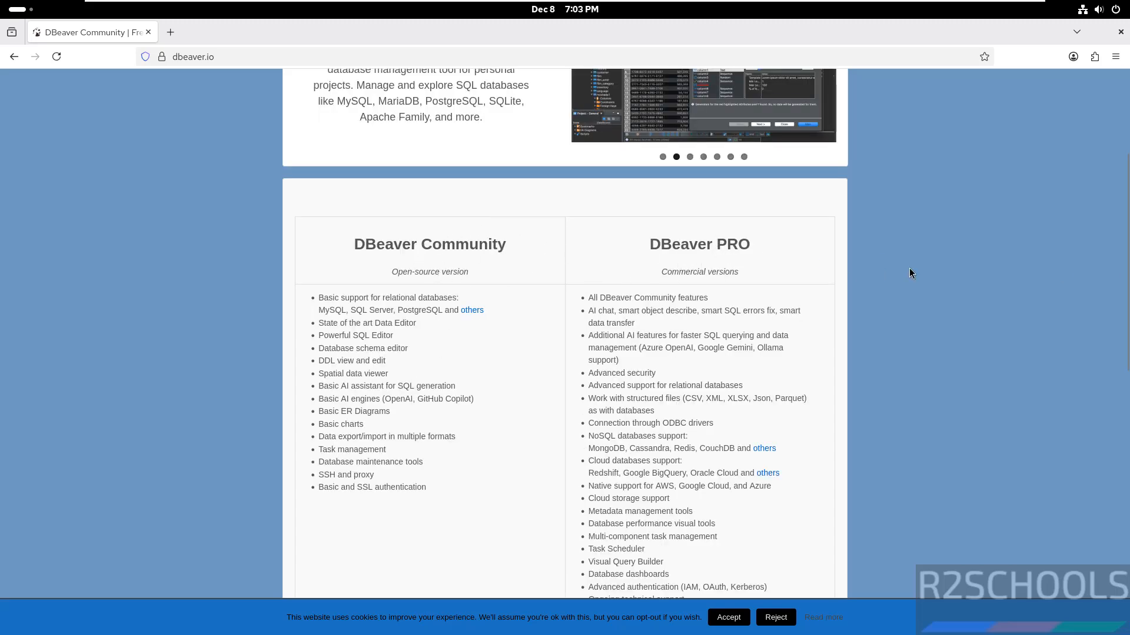
{"action": "left_click_drag", "start_coordinate": [1126, 230], "coordinate": [1125, 287]}
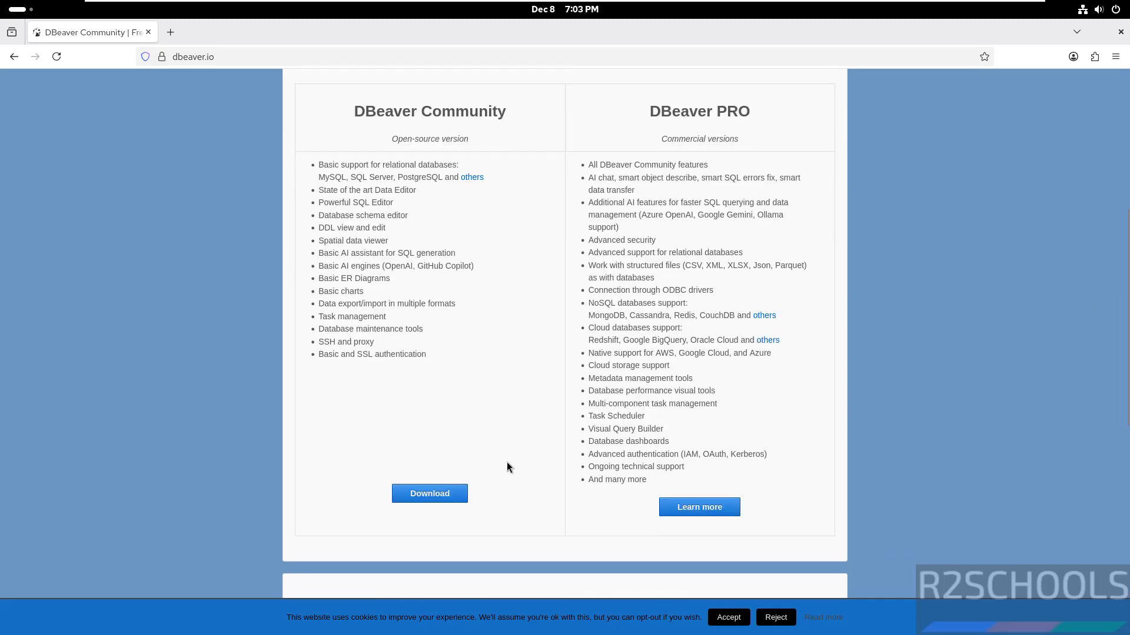
{"action": "left_click", "coordinate": [444, 500]}
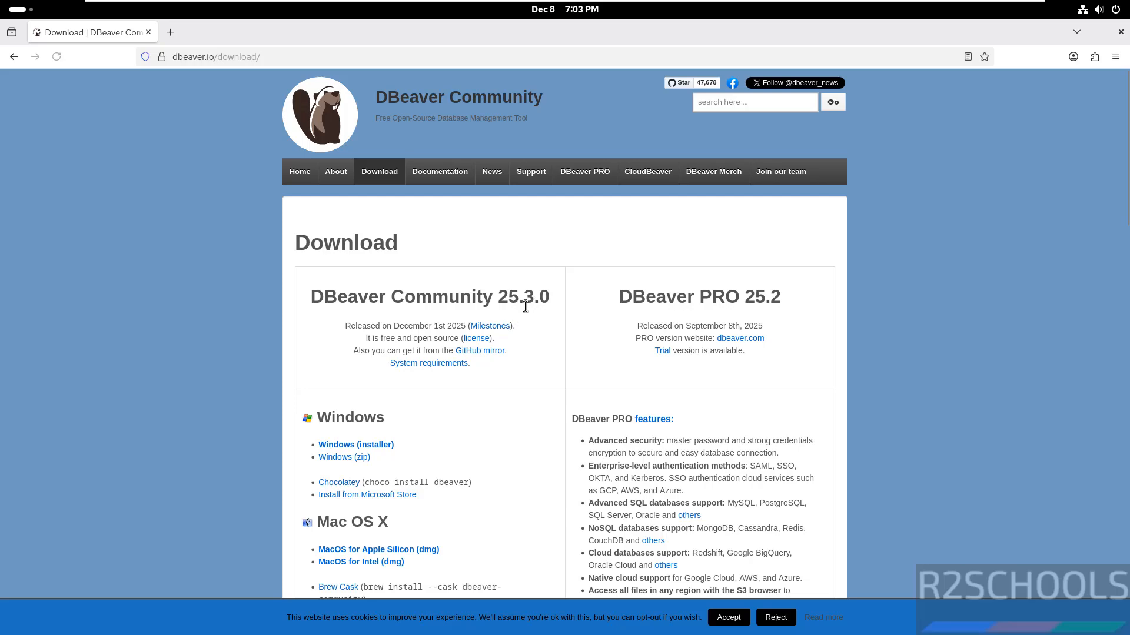
{"action": "left_click", "coordinate": [1124, 312]}
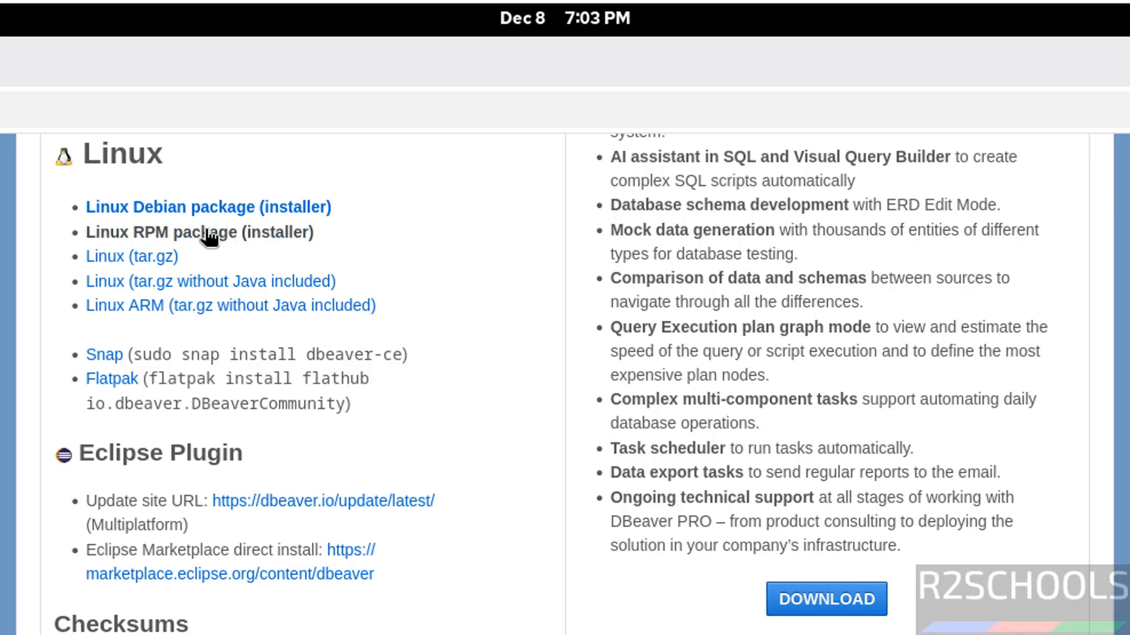
{"action": "left_click", "coordinate": [208, 233]}
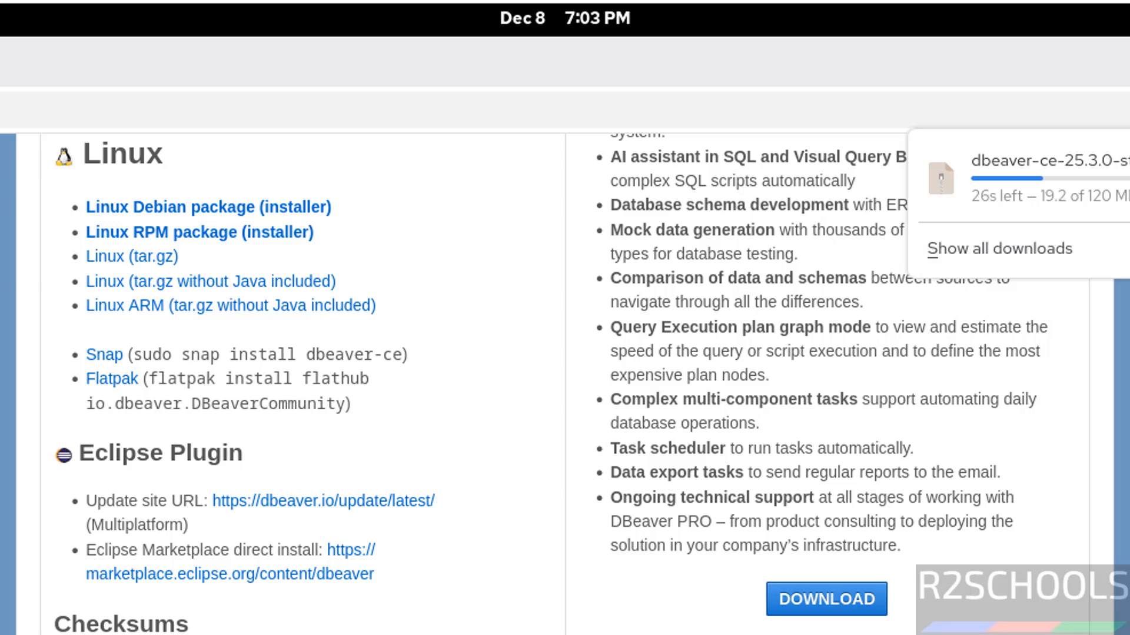
Switch to a terminal, change to the Downloads directory and list its files
{"action": "key", "text": "super"}
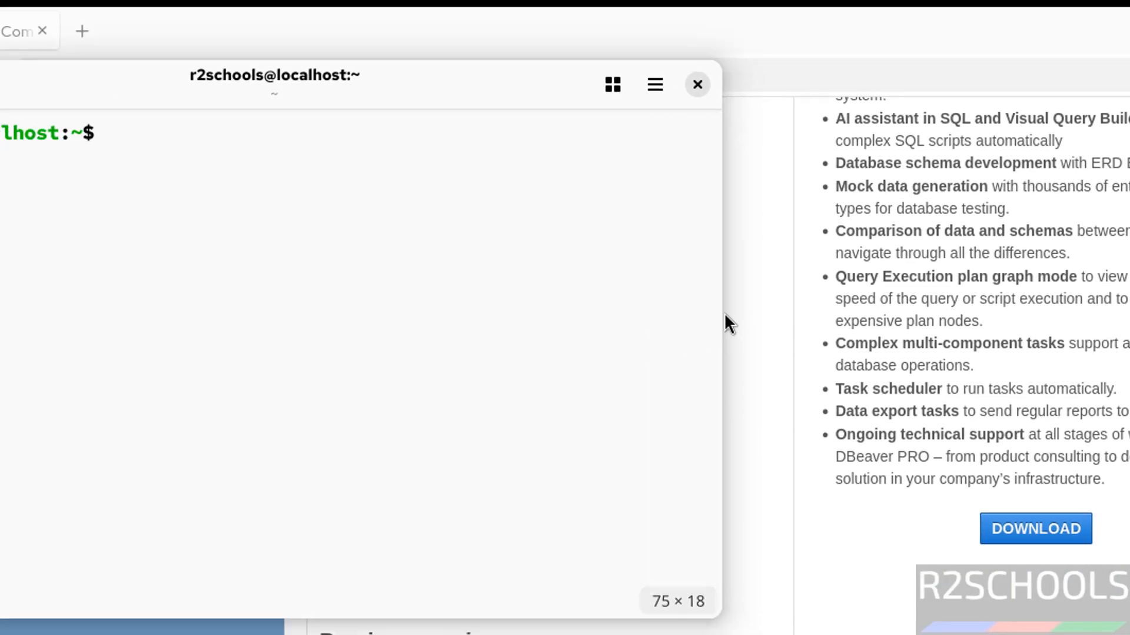
{"action": "type", "text": "cd Dow"}
{"action": "key", "text": "Tab"}
{"action": "key", "text": "Return"}
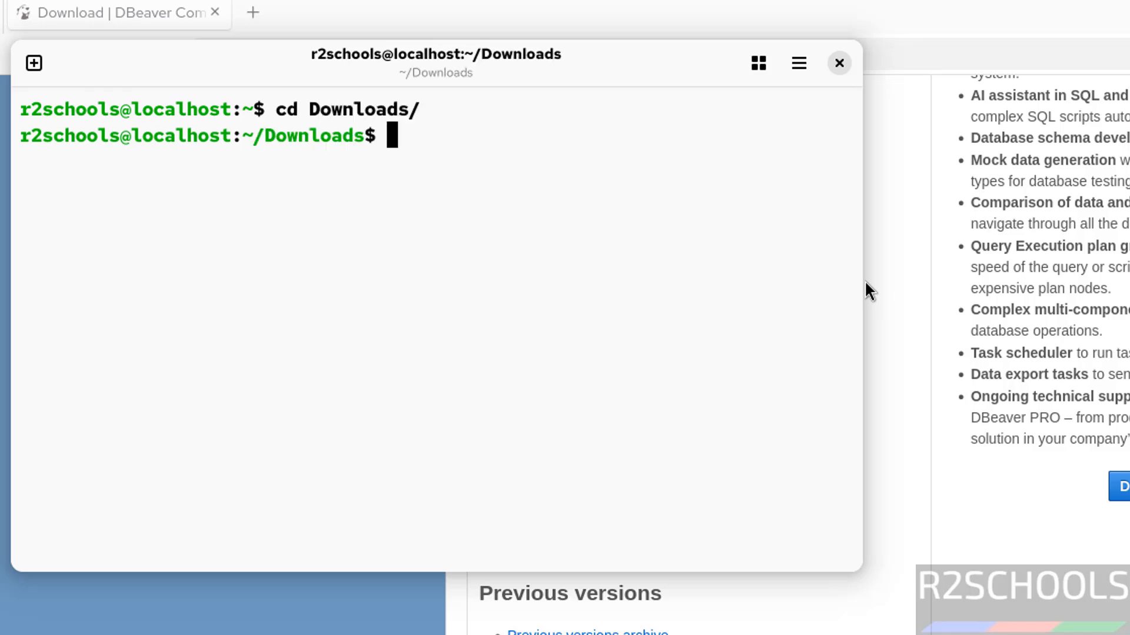
{"action": "type", "text": "ls"}
{"action": "key", "text": "Return"}
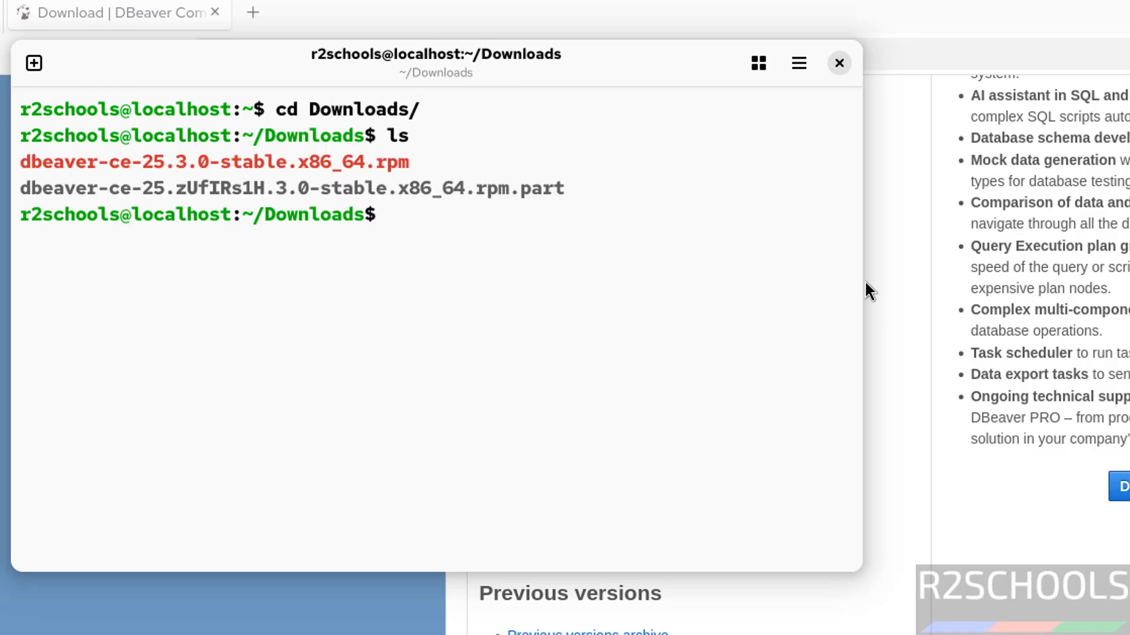
Check the RPM download's progress in Firefox, and list the Downloads directory again in the terminal
{"action": "left_click", "coordinate": [1050, 47]}
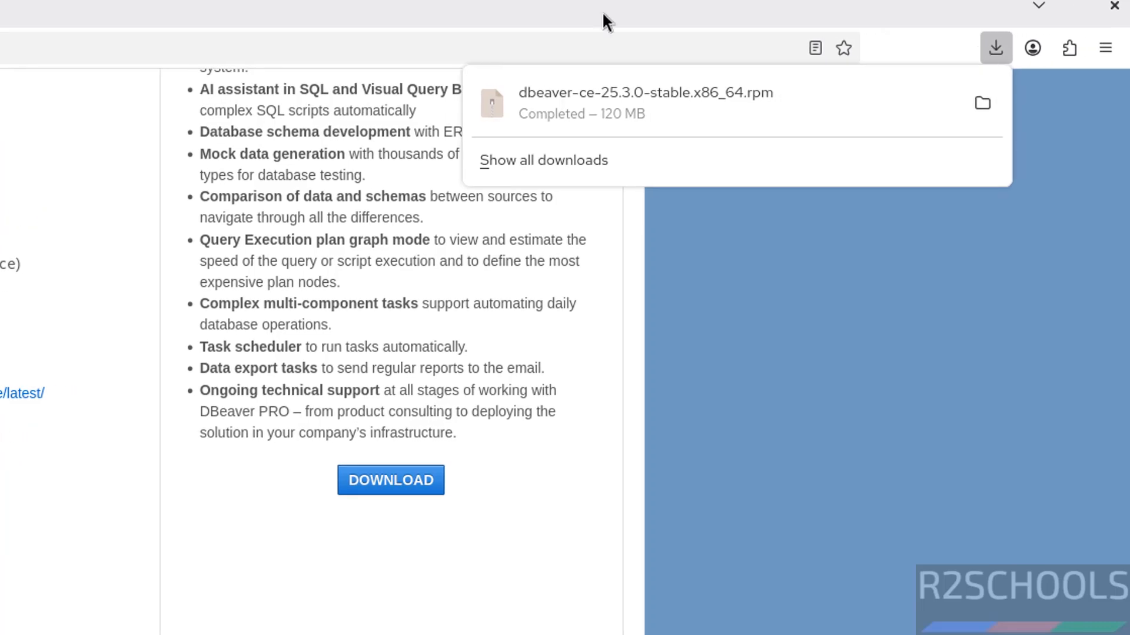
{"action": "key", "text": "alt+Tab"}
{"action": "type", "text": "cd"}
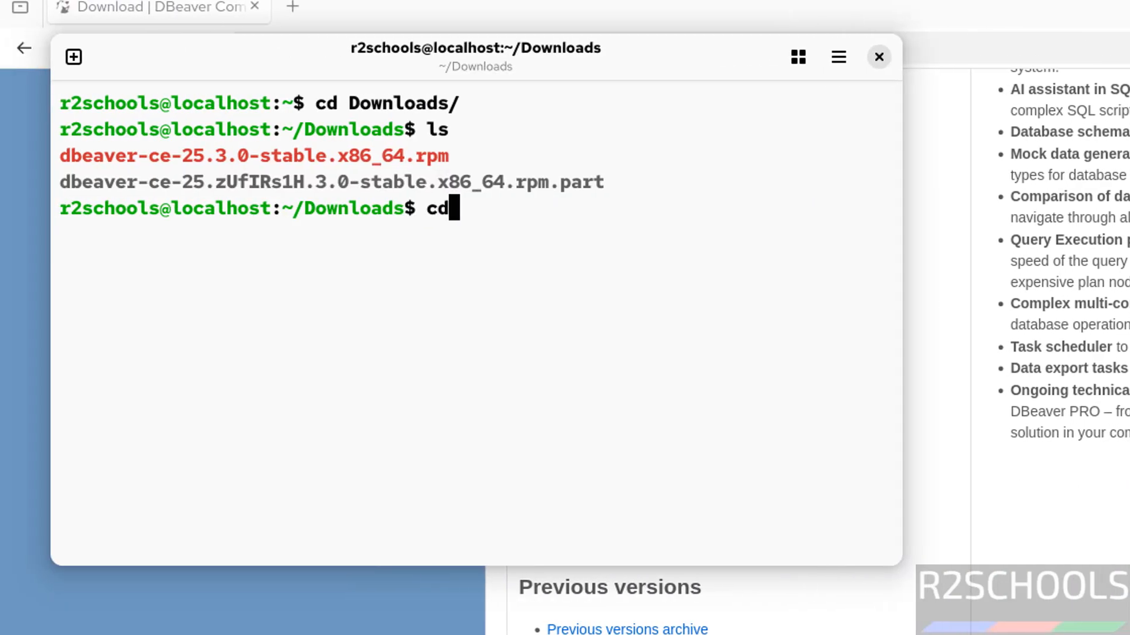
{"action": "key", "text": "BackSpace"}
{"action": "key", "text": "BackSpace"}
{"action": "type", "text": "ls"}
{"action": "key", "text": "Return"}
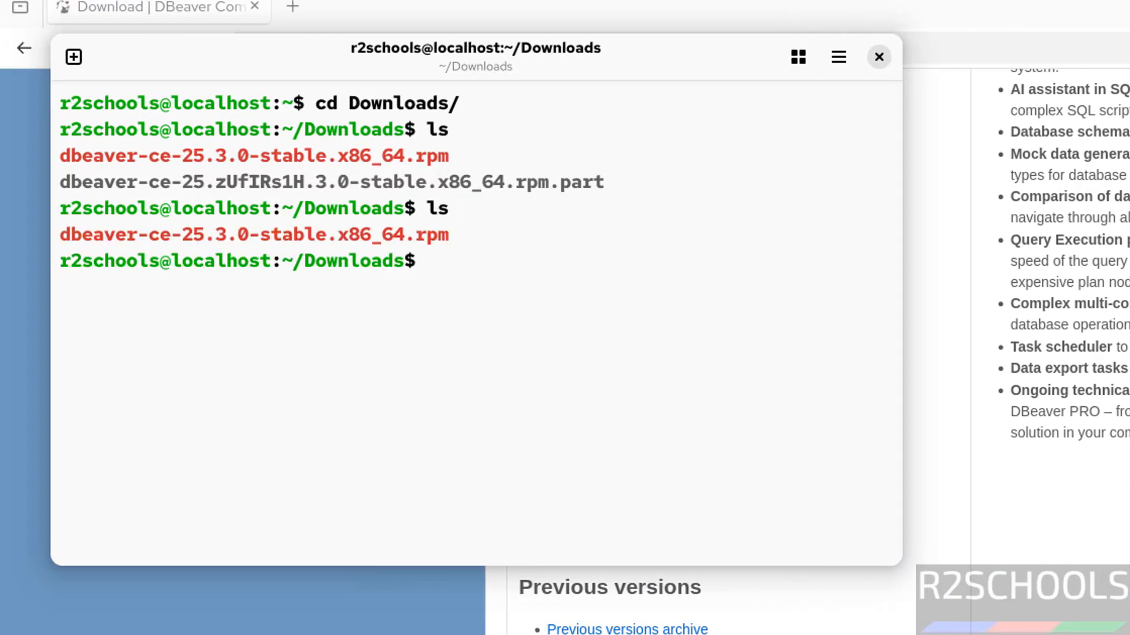
Try to install the package with "sudo rpm -ivh --nodpes dbeaver-ce-25.3.0-stable.x86_64.rpm", entering the sudo password
{"action": "type", "text": "sudo "}
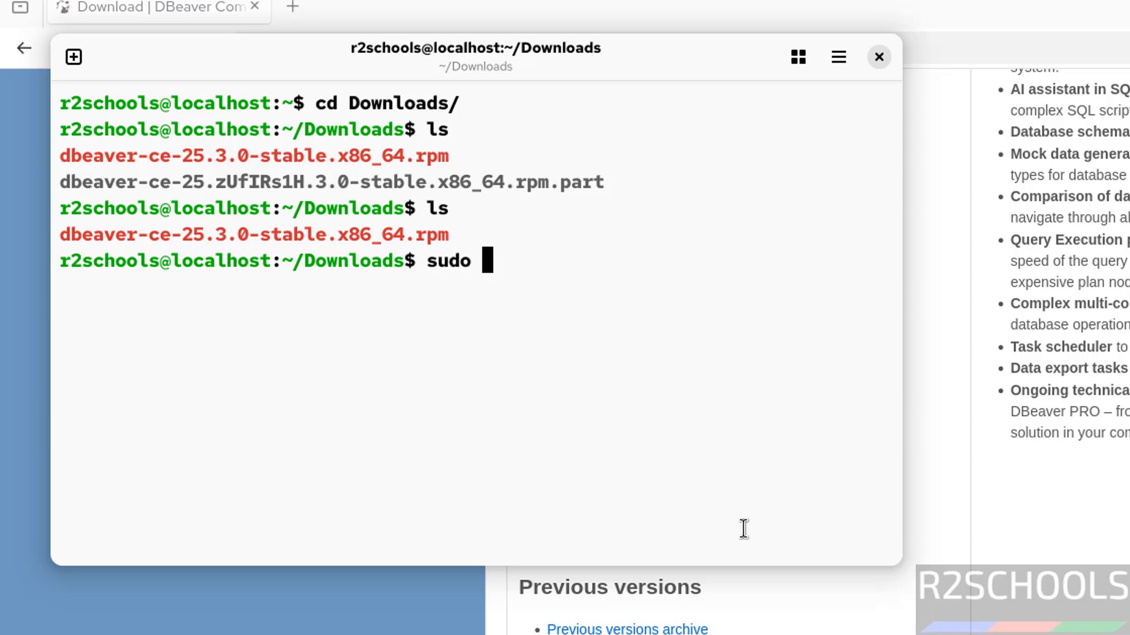
{"action": "type", "text": "rpm -ivh"}
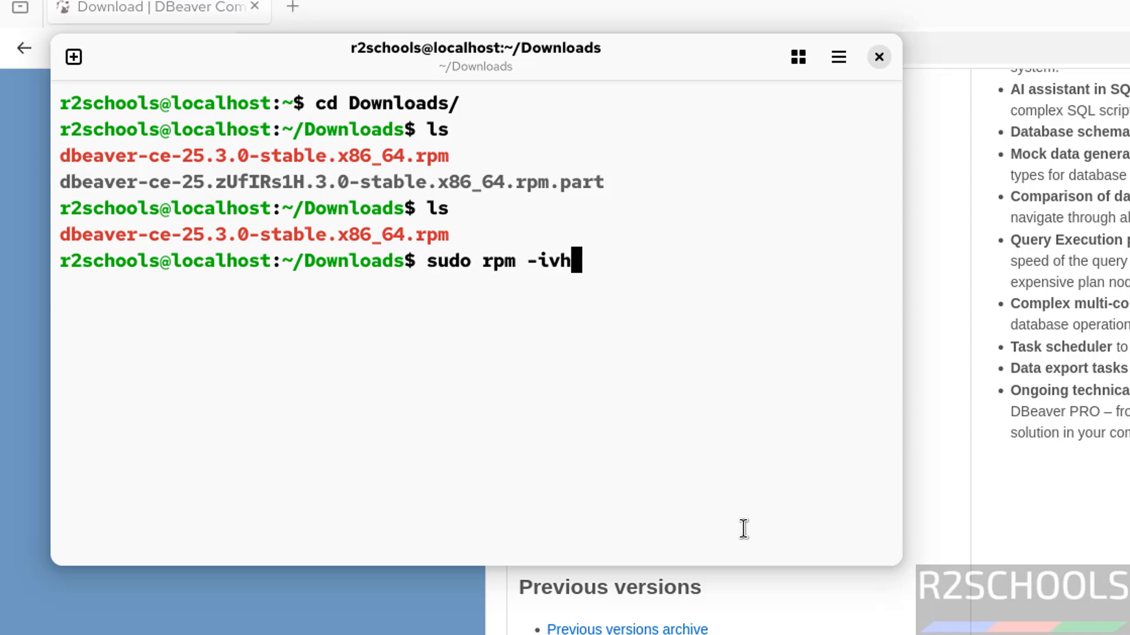
{"action": "type", "text": " --nod"}
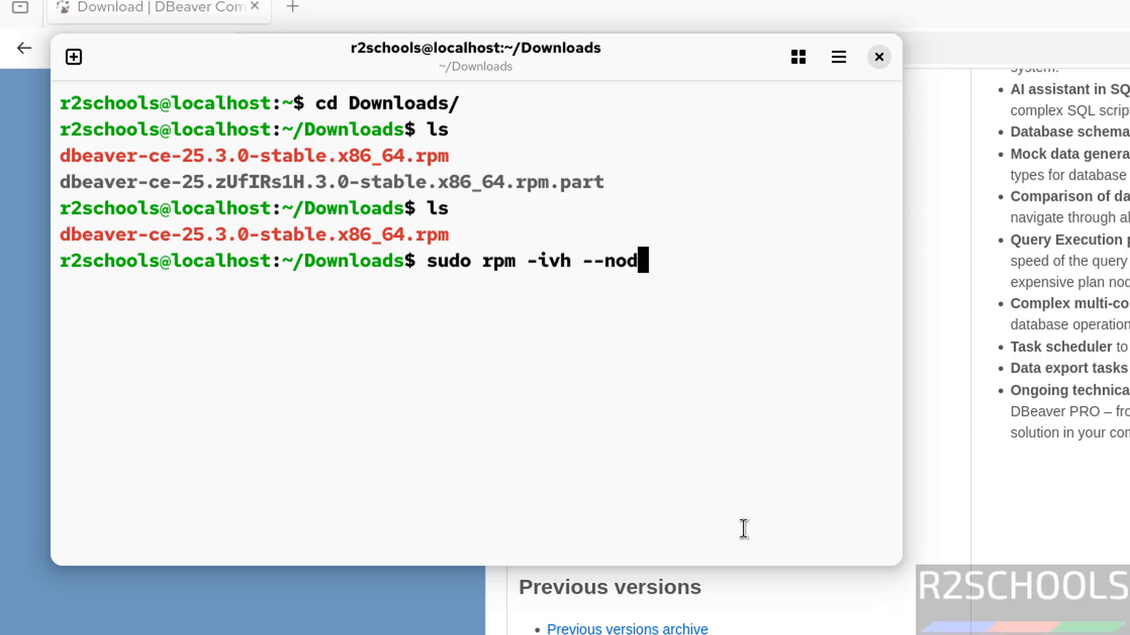
{"action": "type", "text": "pes db"}
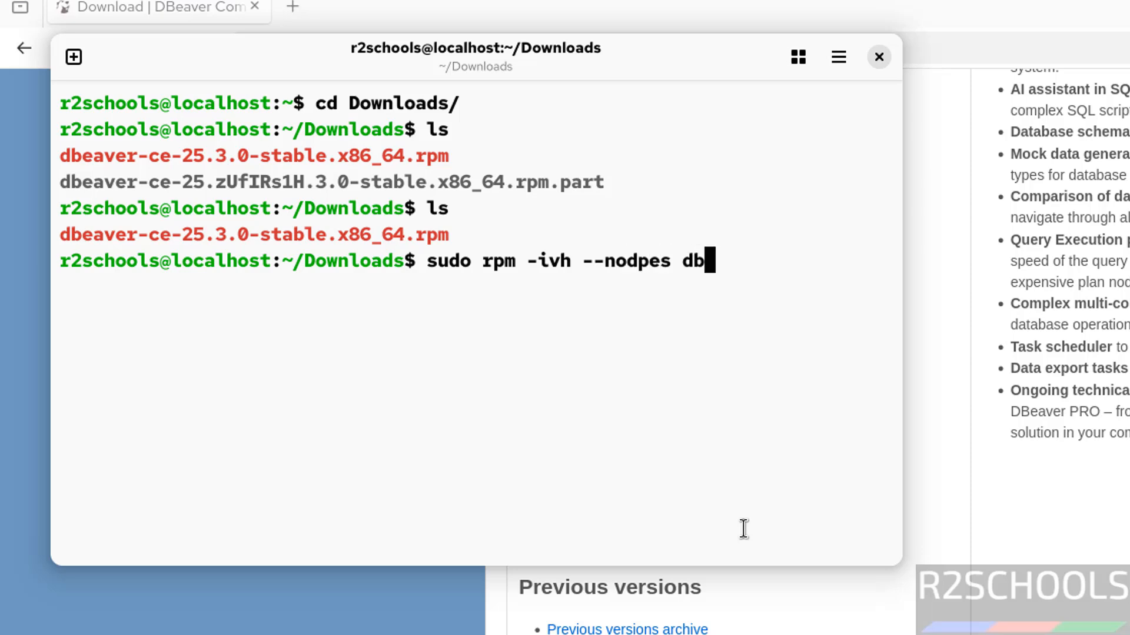
{"action": "type", "text": "eaver"}
{"action": "key", "text": "Tab"}
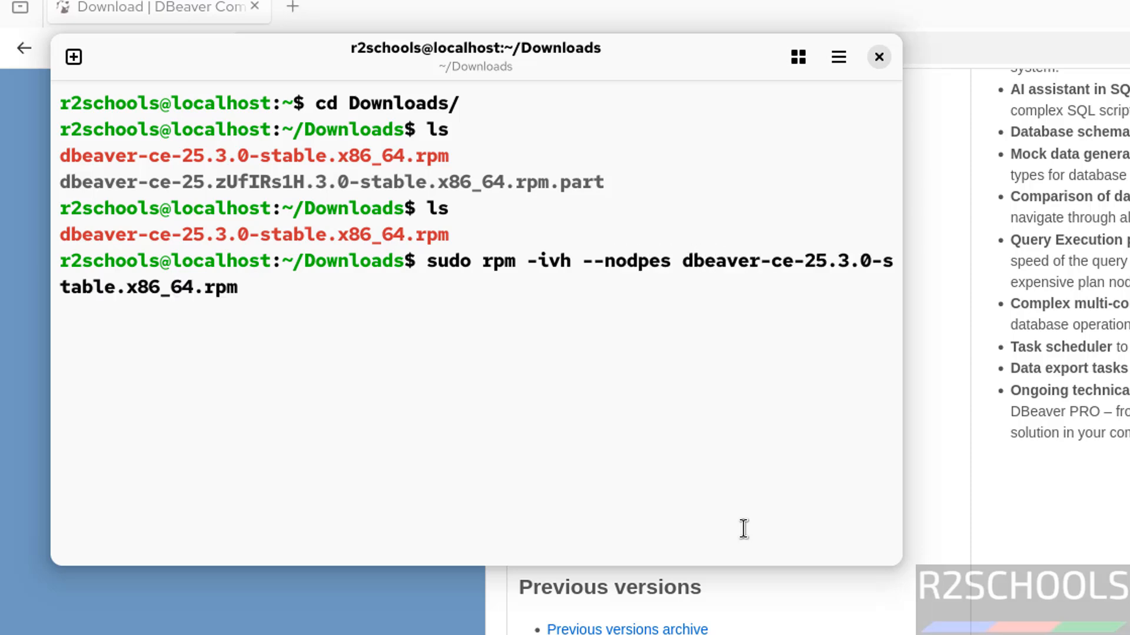
{"action": "key", "text": "Return"}
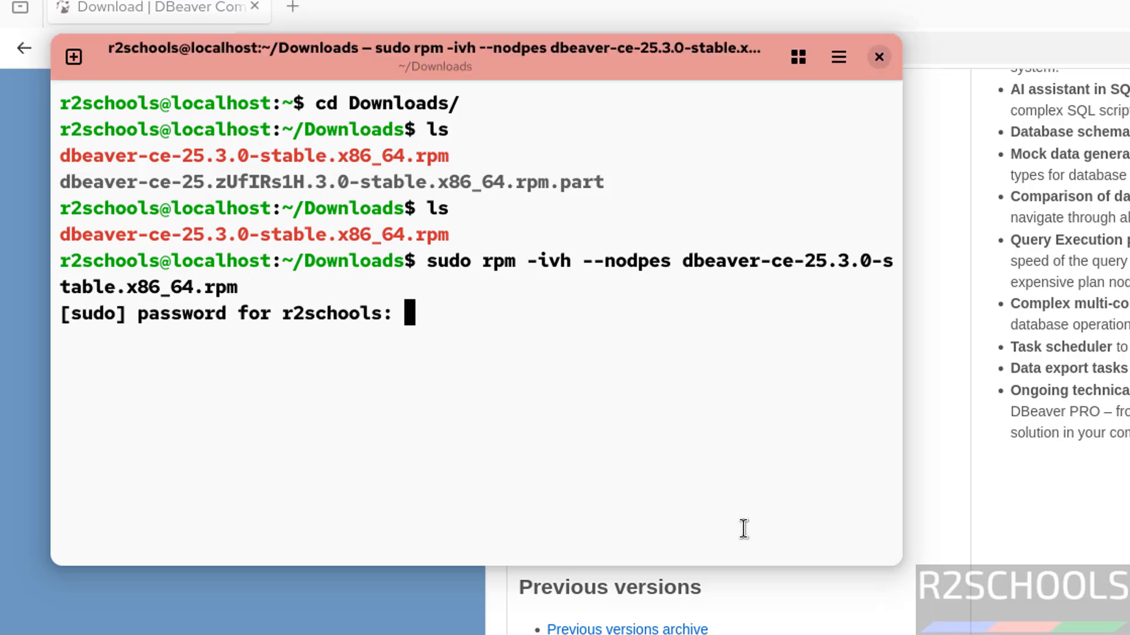
{"action": "key", "text": "Return"}
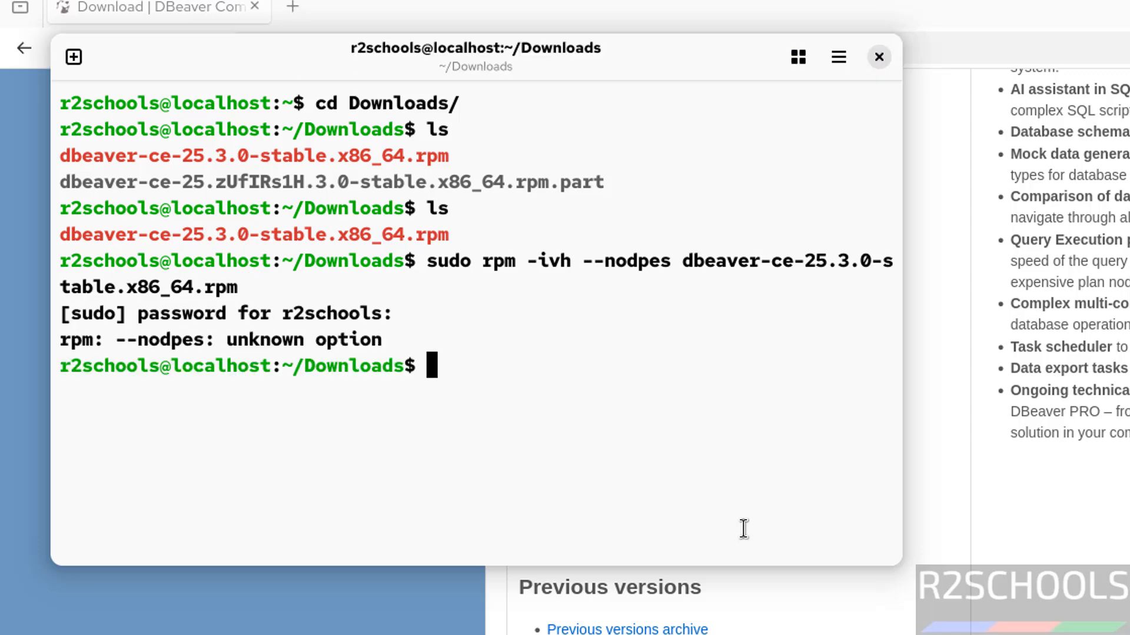
Correct the option in the previous install command to --nodeps and run it to install dbeaver-ce-25.3.0-stable.x86_64.rpm
{"action": "key", "text": "Up"}
{"action": "key", "text": "Left"}
{"action": "key", "text": "Left"}
{"action": "key", "text": "Left"}
{"action": "key", "text": "Left"}
{"action": "key", "text": "Left"}
{"action": "key", "text": "Left"}
{"action": "key", "text": "Left"}
{"action": "key", "text": "Left"}
{"action": "key", "text": "Left"}
{"action": "key", "text": "Left"}
{"action": "key", "text": "Left"}
{"action": "key", "text": "Left"}
{"action": "key", "text": "Left"}
{"action": "key", "text": "Left"}
{"action": "key", "text": "Left"}
{"action": "key", "text": "Left"}
{"action": "key", "text": "Left"}
{"action": "key", "text": "Left"}
{"action": "key", "text": "Left"}
{"action": "key", "text": "Left"}
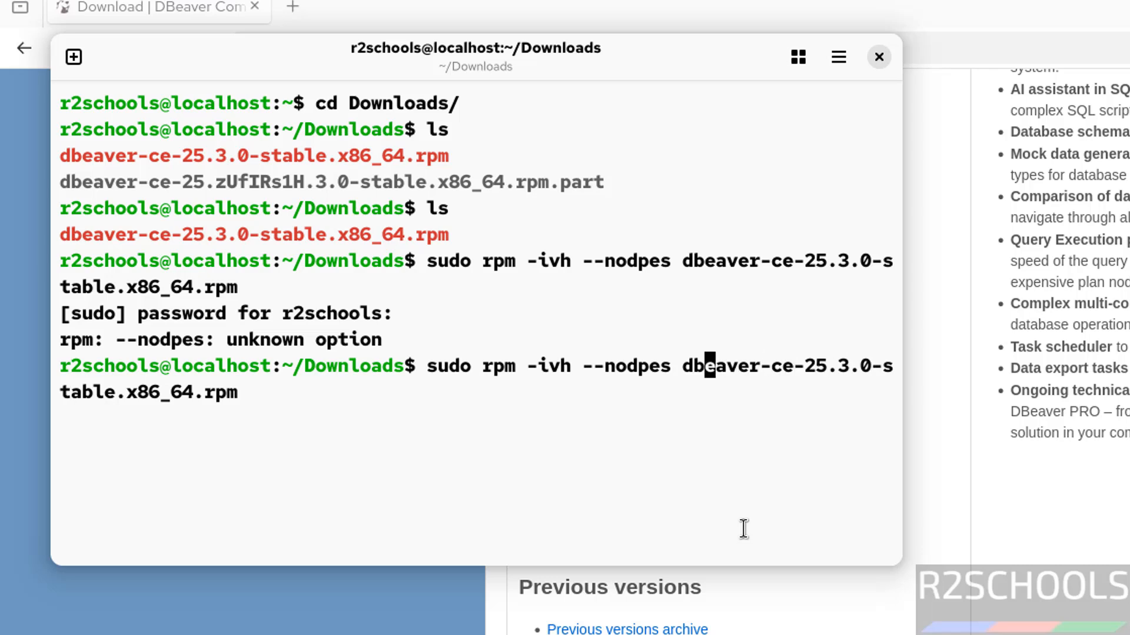
{"action": "key", "text": "BackSpace"}
{"action": "key", "text": "BackSpace"}
{"action": "type", "text": "e"}
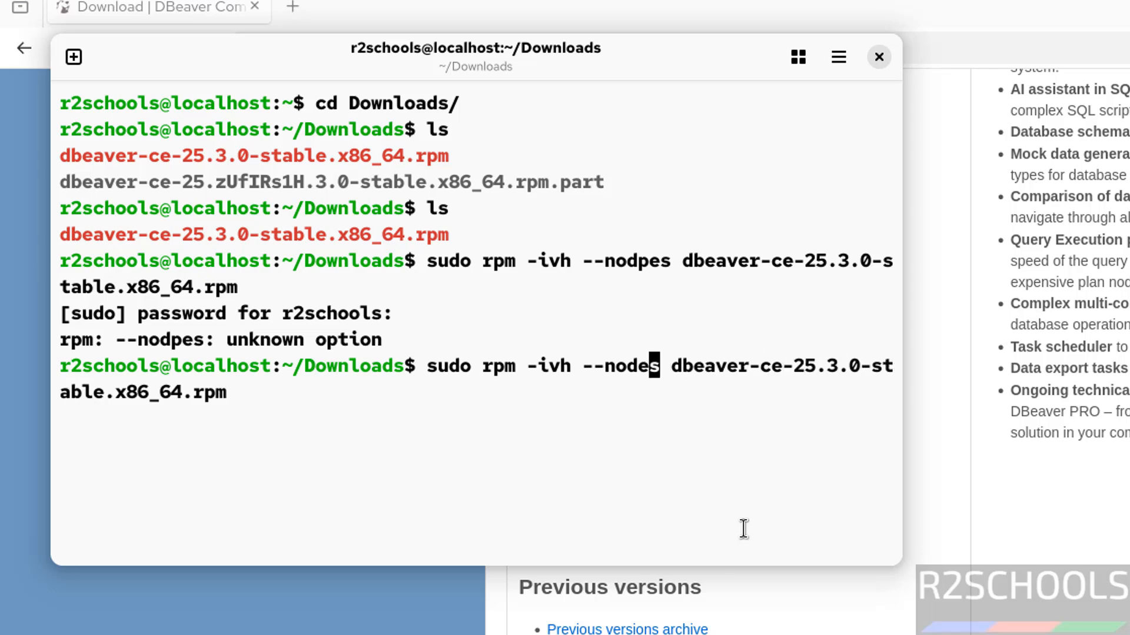
{"action": "type", "text": "p"}
{"action": "key", "text": "Return"}
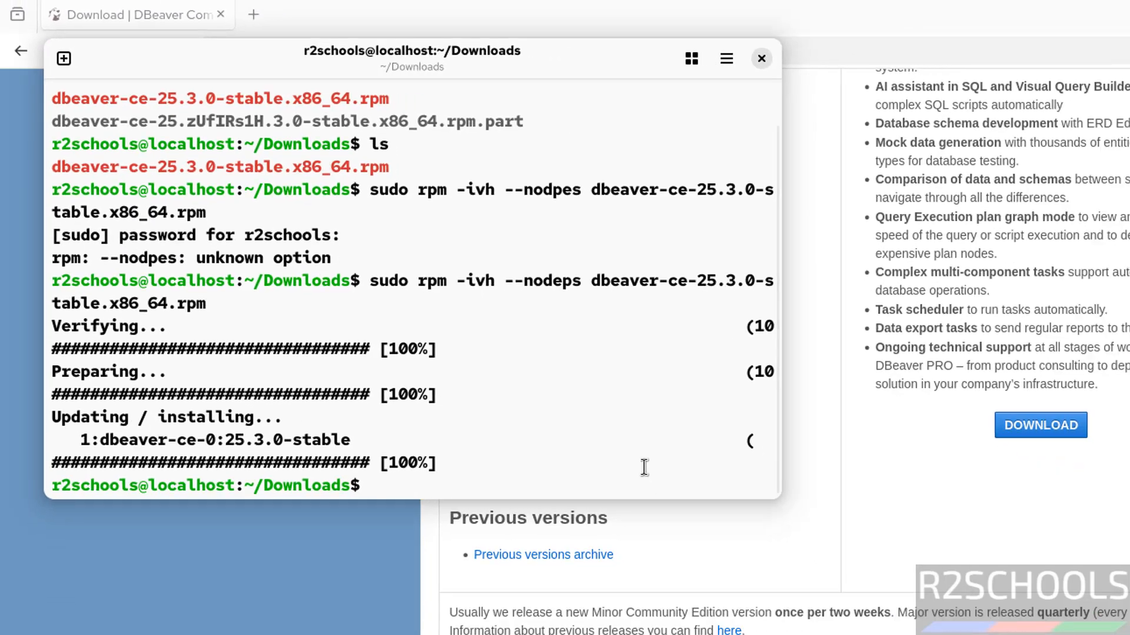
Launch dbeaver-ce from the application overview, dismiss the statistics collection dialog and decline creating a sample database
{"action": "key", "text": "super"}
{"action": "left_click", "coordinate": [684, 599]}
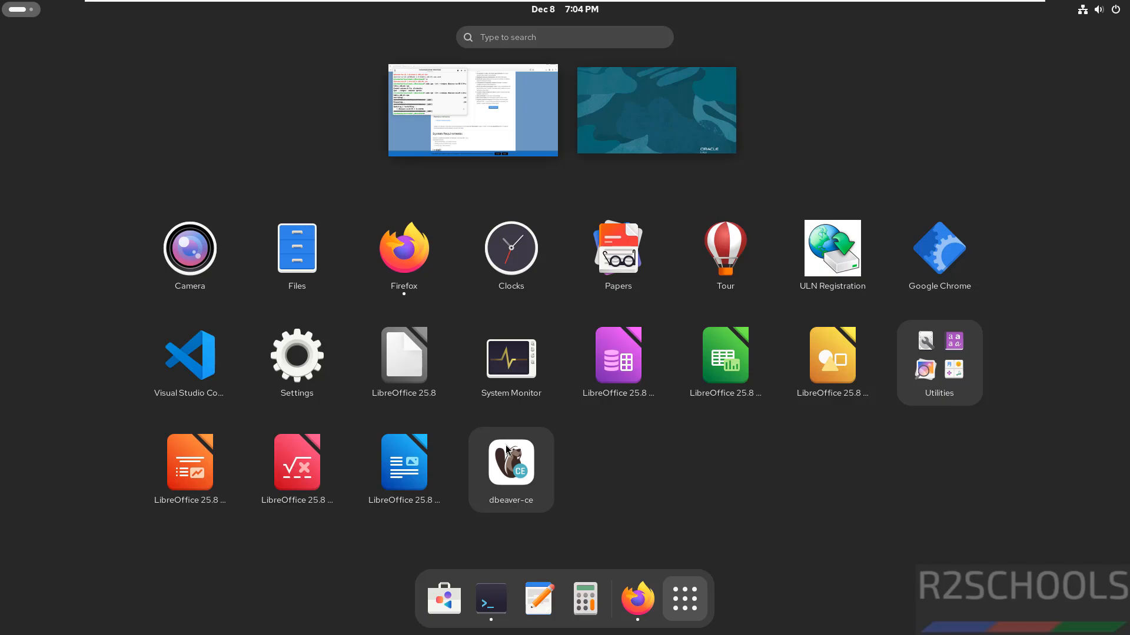
{"action": "left_click", "coordinate": [505, 452]}
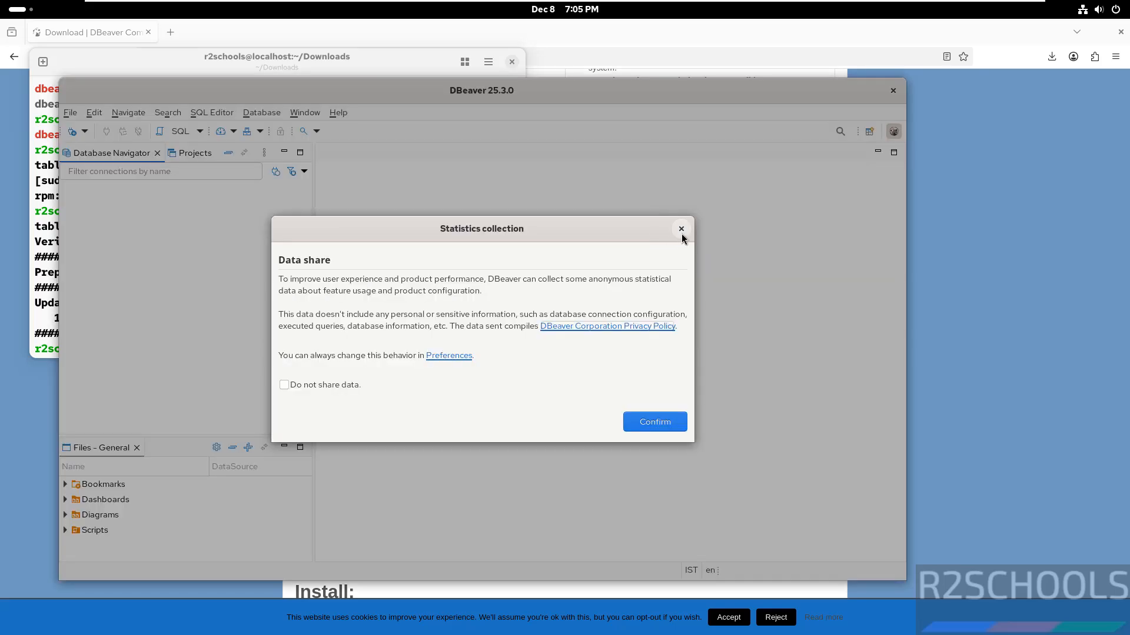
{"action": "left_click", "coordinate": [679, 229]}
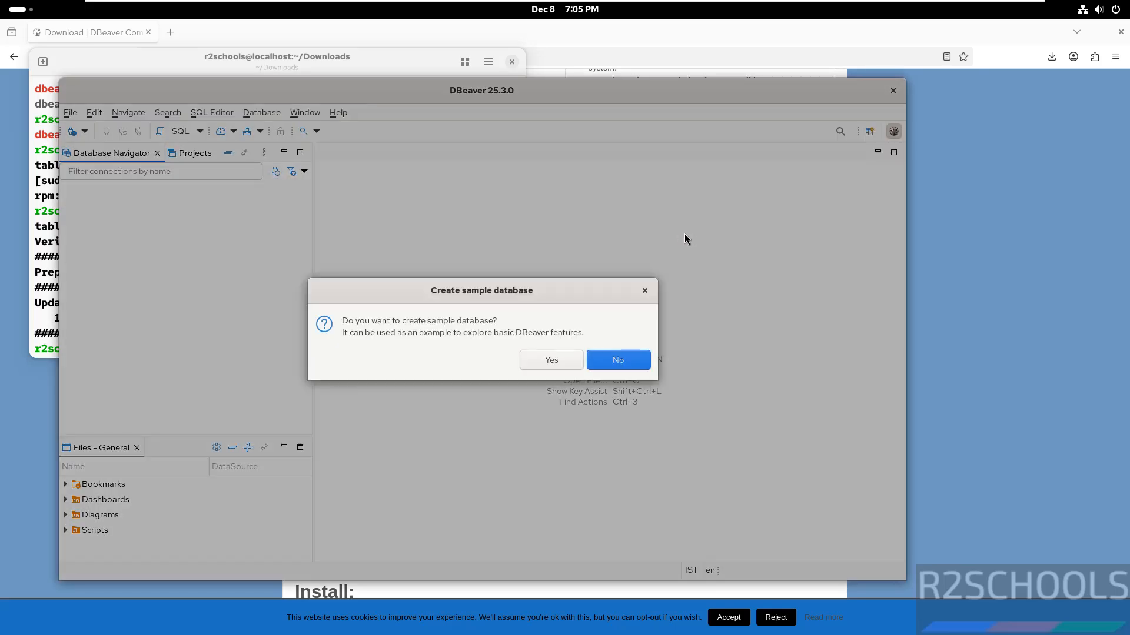
{"action": "left_click", "coordinate": [622, 365]}
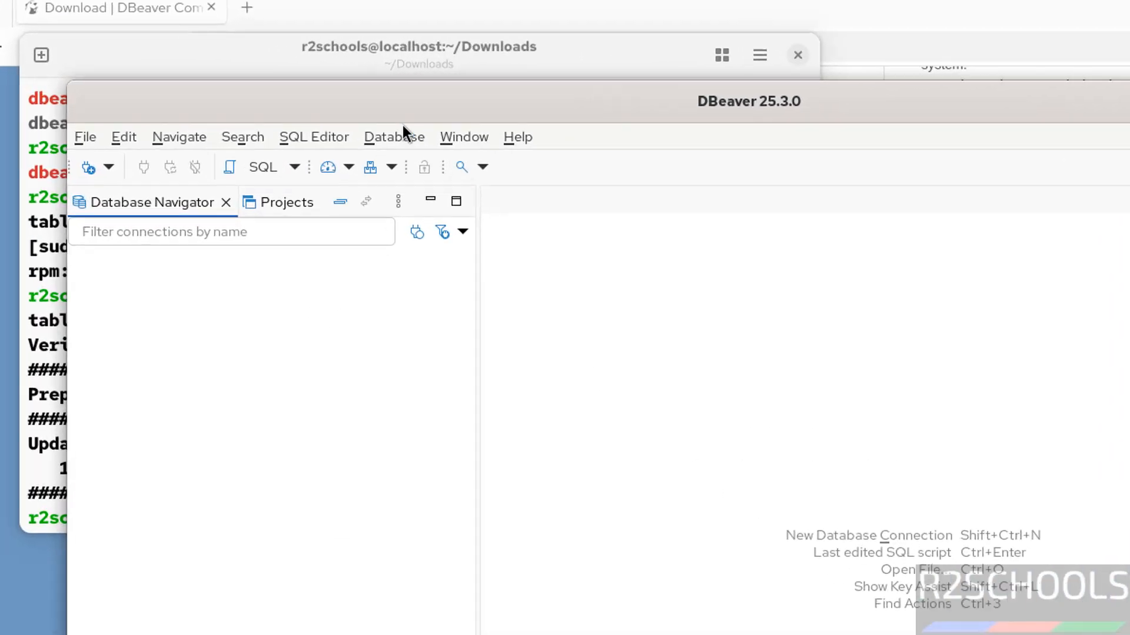
Start a new database connection with the MySQL driver and proceed to the server host in its connection settings
{"action": "left_click", "coordinate": [391, 140]}
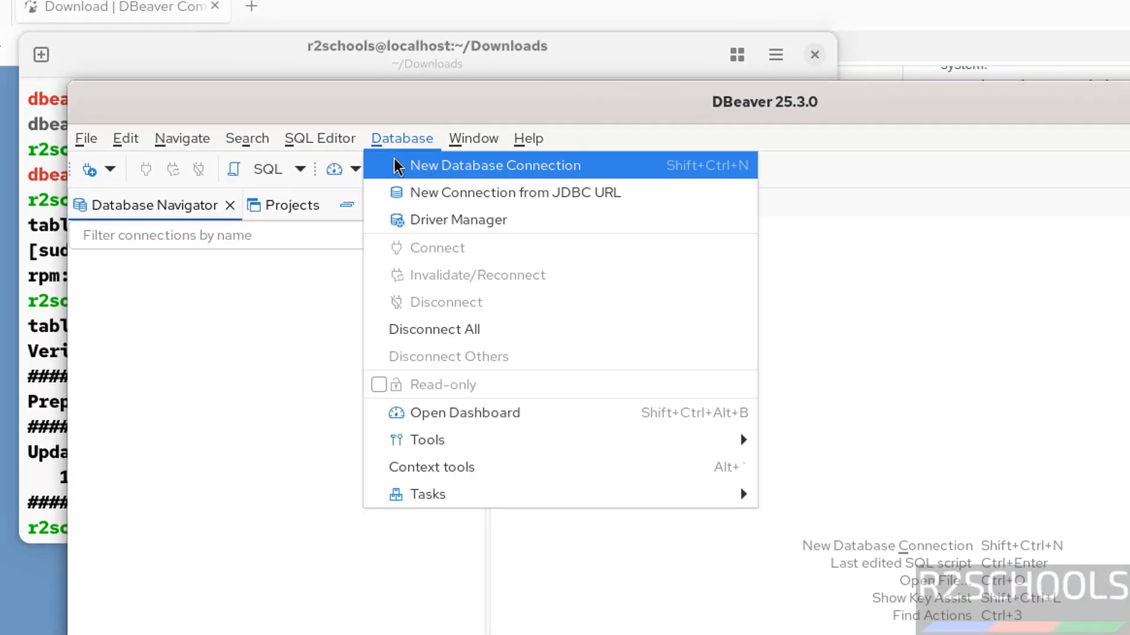
{"action": "left_click", "coordinate": [150, 364]}
{"action": "left_click", "coordinate": [89, 169]}
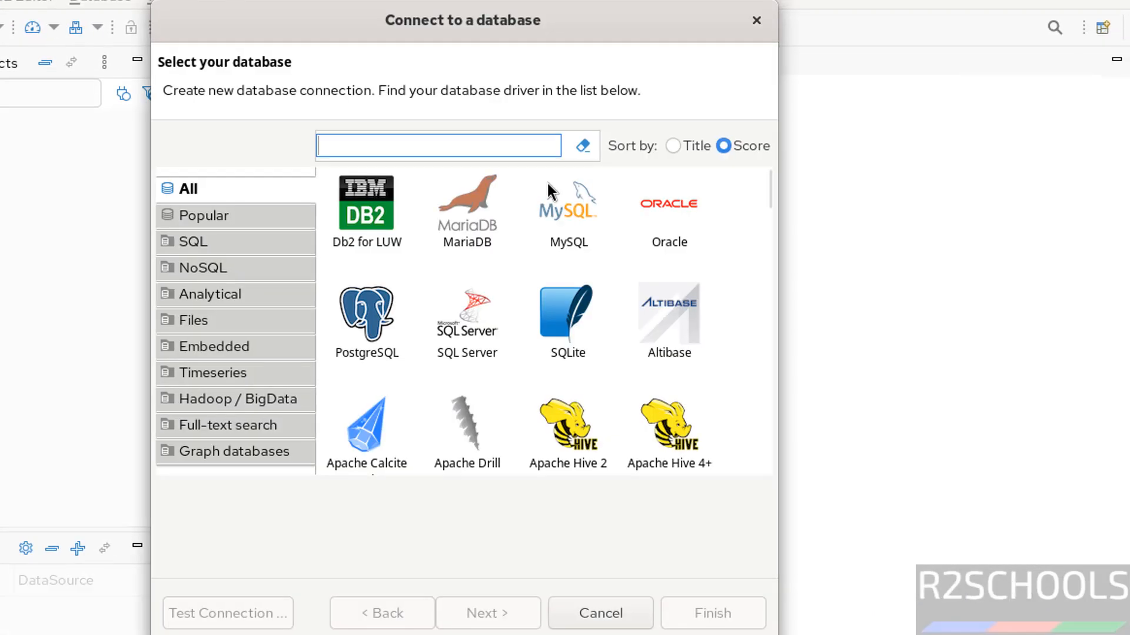
{"action": "left_click", "coordinate": [571, 214]}
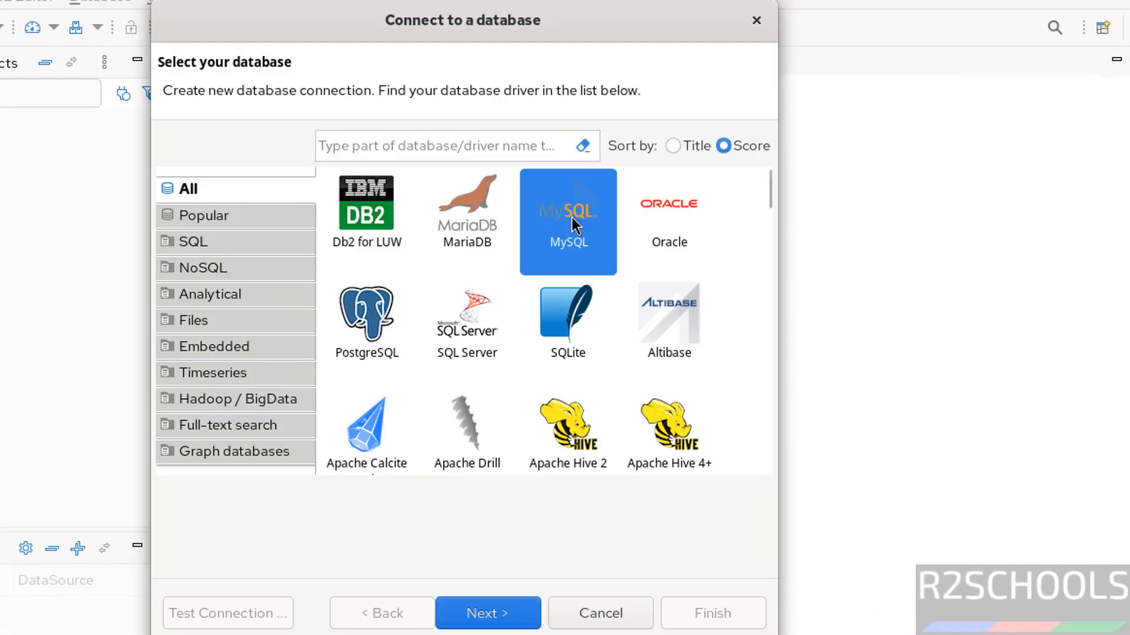
{"action": "left_click", "coordinate": [488, 618]}
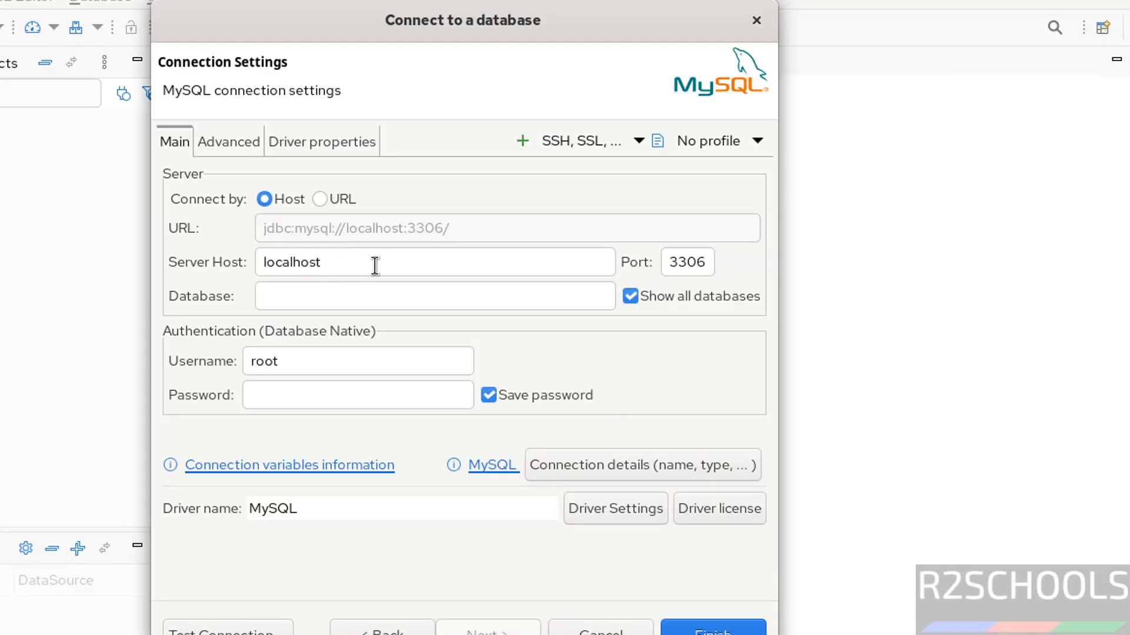
{"action": "left_click", "coordinate": [374, 265]}
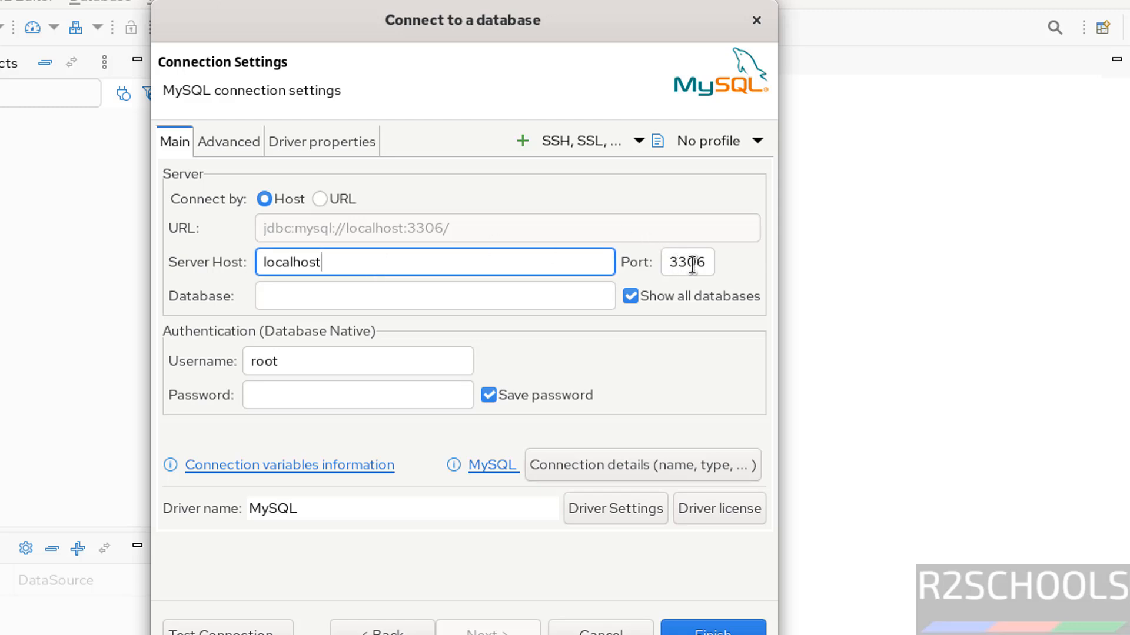
Set the MySQL connection's database to bank and enter the root account's password
{"action": "left_click", "coordinate": [445, 300]}
{"action": "type", "text": "b"}
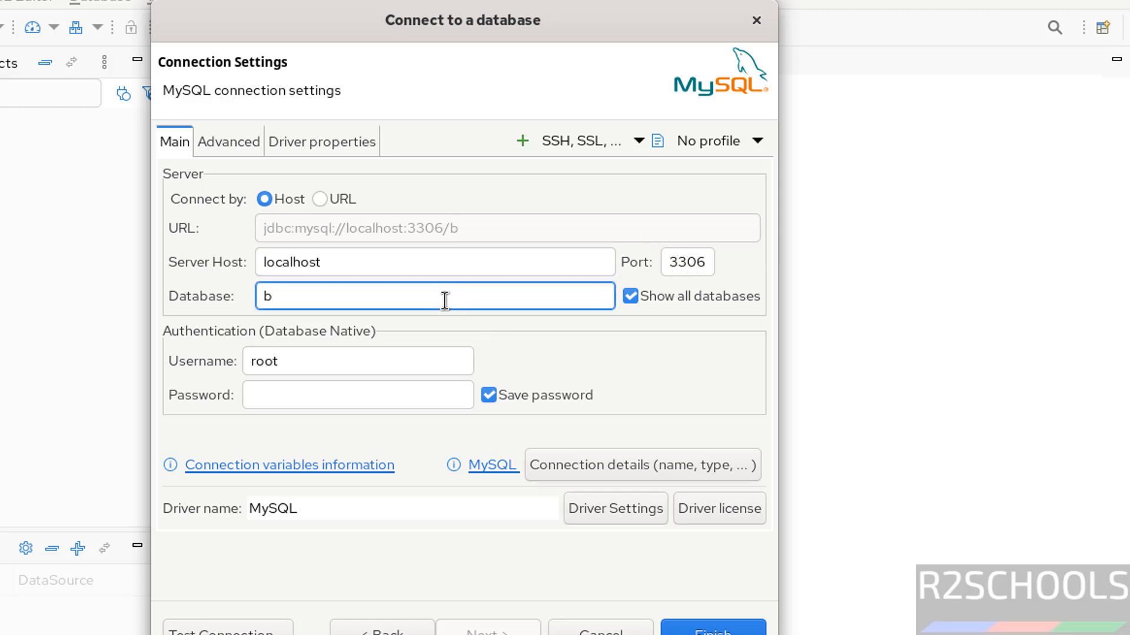
{"action": "type", "text": "ank"}
{"action": "left_click", "coordinate": [314, 370]}
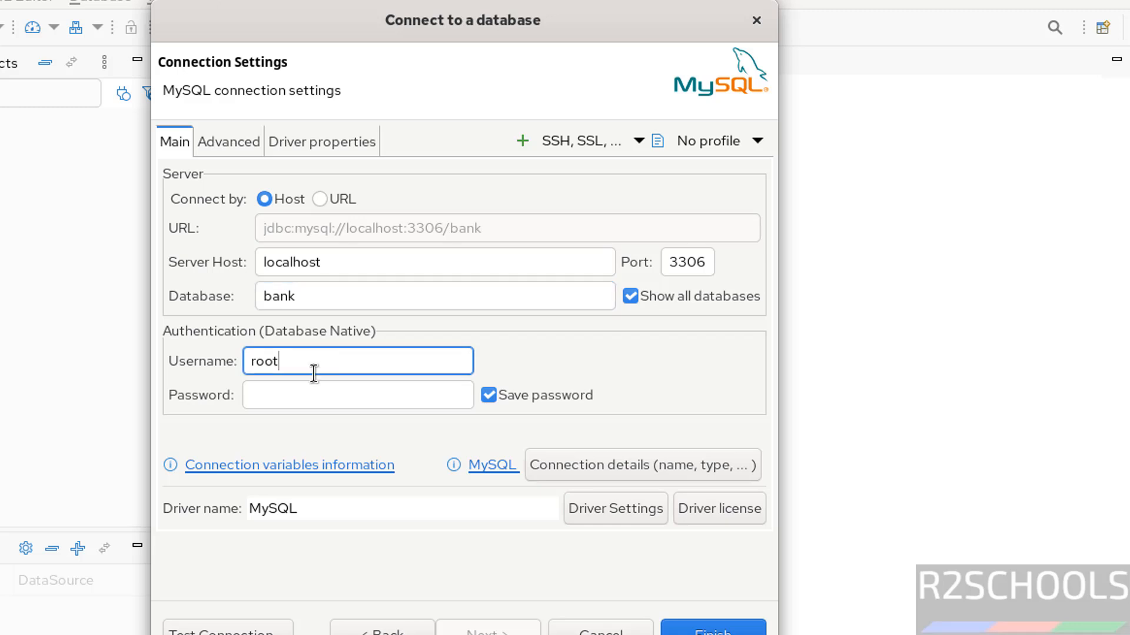
{"action": "left_click", "coordinate": [295, 390]}
{"action": "type", "text": "r"}
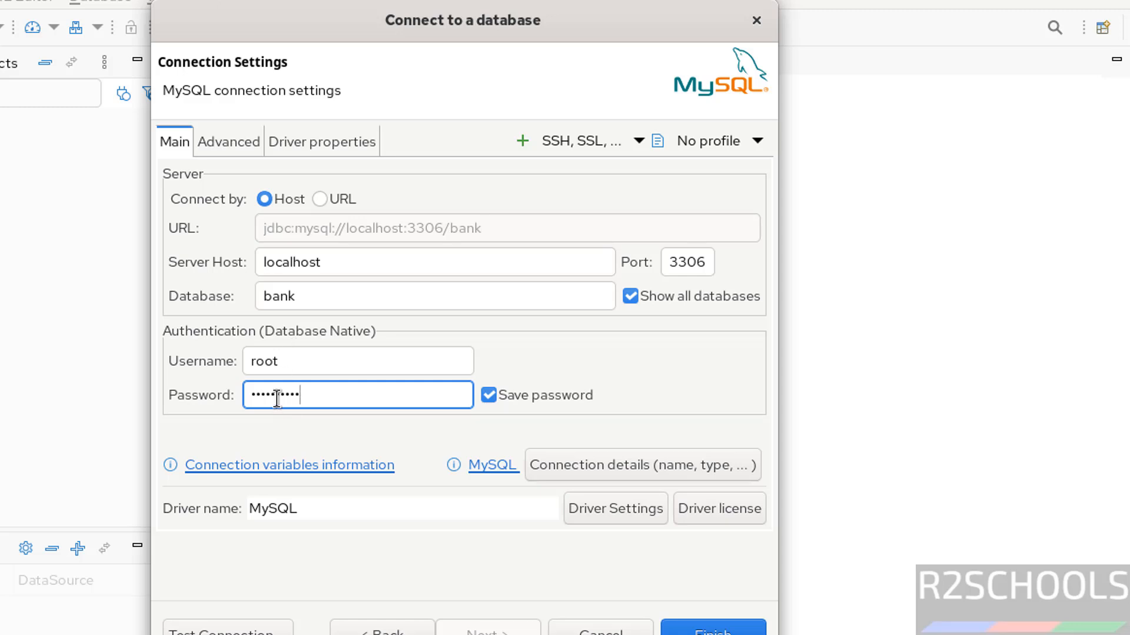
Test the MySQL connection, downloading the MySQL driver files, and dismiss the test result
{"action": "left_click", "coordinate": [218, 629]}
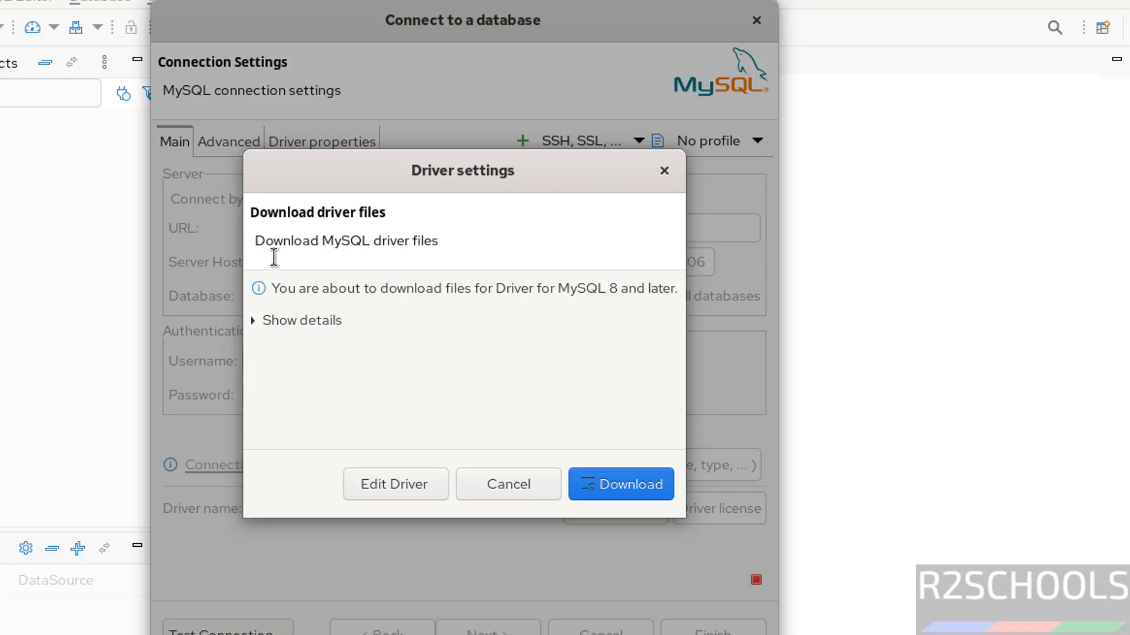
{"action": "left_click", "coordinate": [609, 496]}
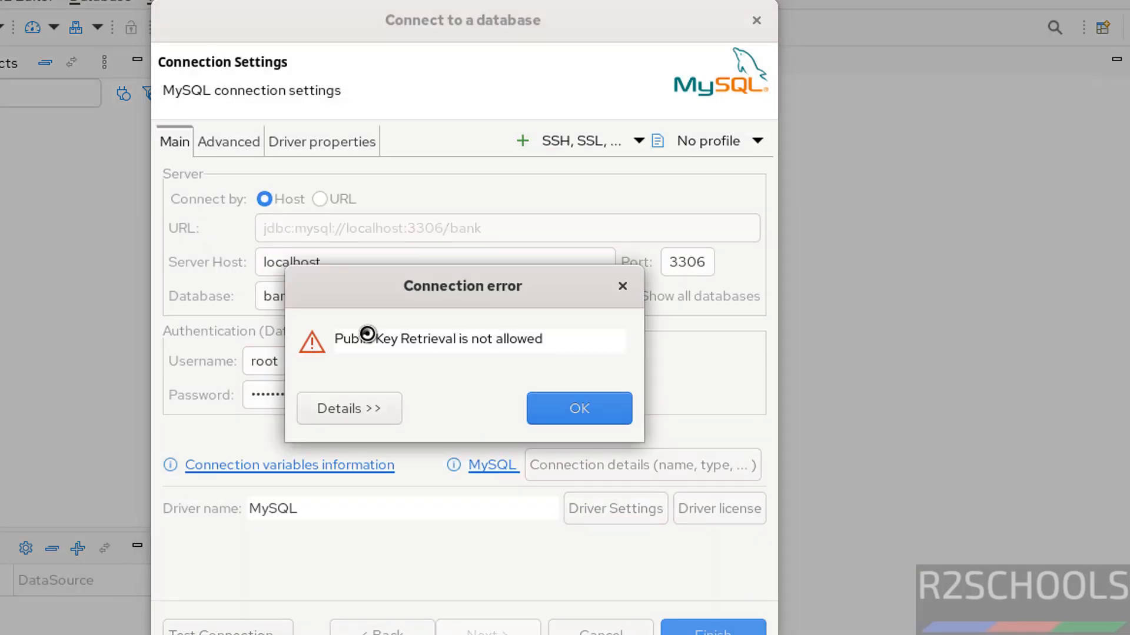
{"action": "left_click", "coordinate": [579, 409]}
Set the MySQL driver property allowPublicKeyRetrieval to TRUE
{"action": "left_click", "coordinate": [312, 142]}
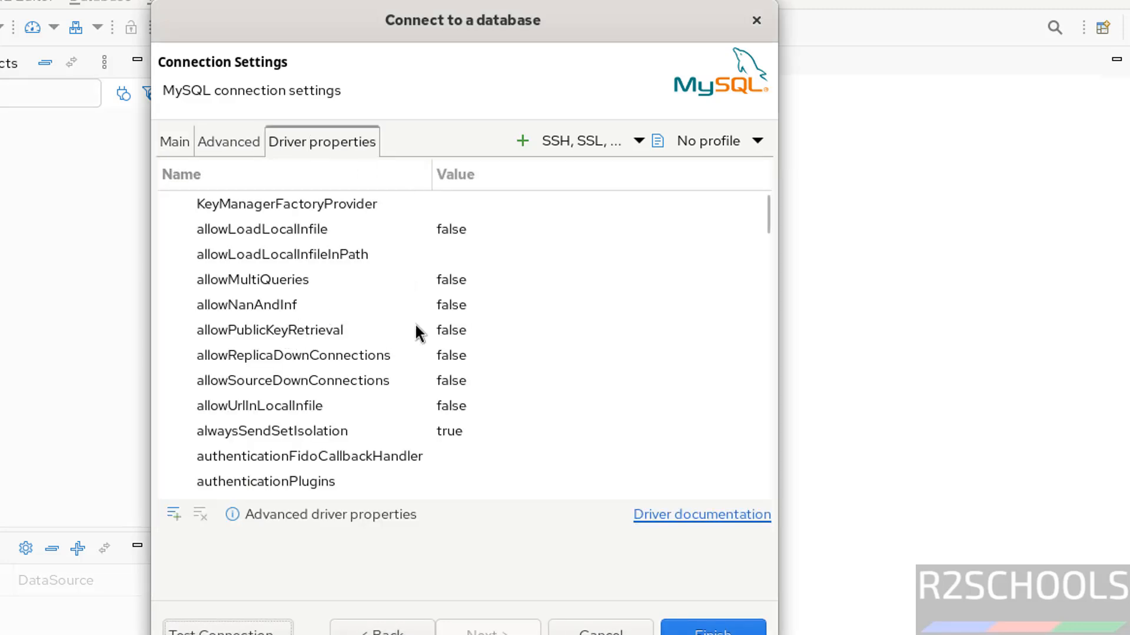
{"action": "left_click", "coordinate": [510, 333]}
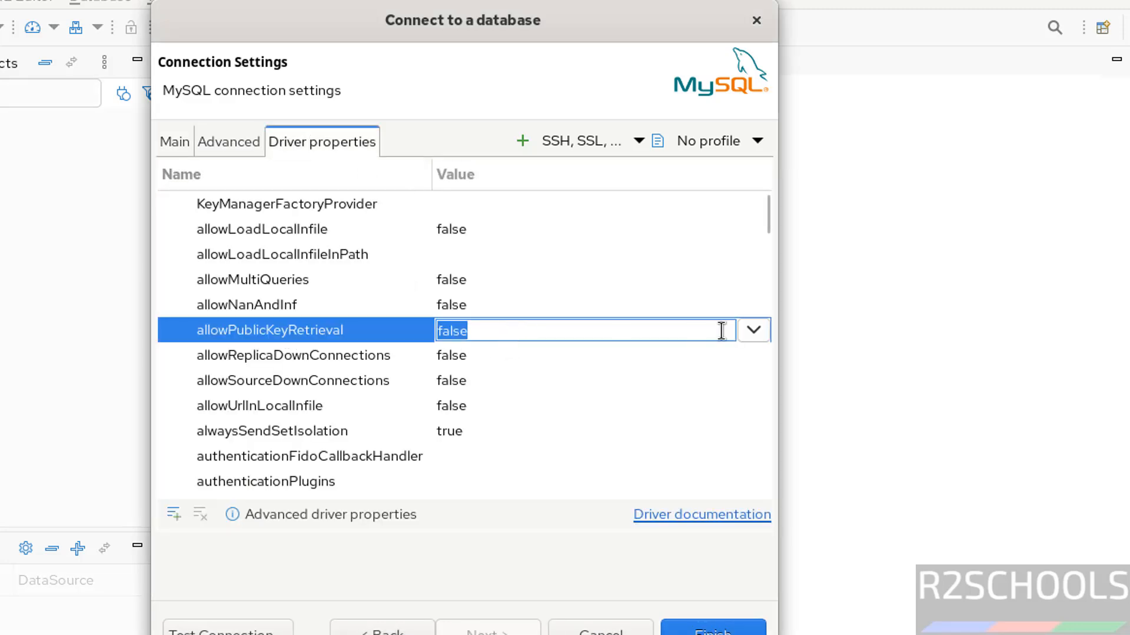
{"action": "left_click", "coordinate": [746, 330]}
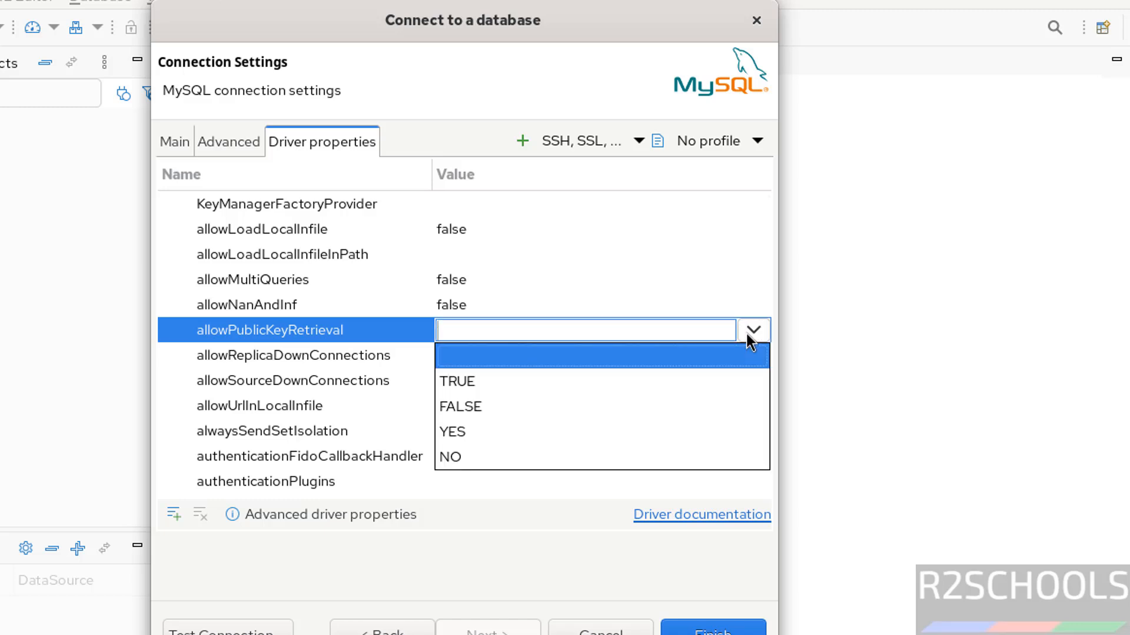
{"action": "left_click", "coordinate": [469, 385]}
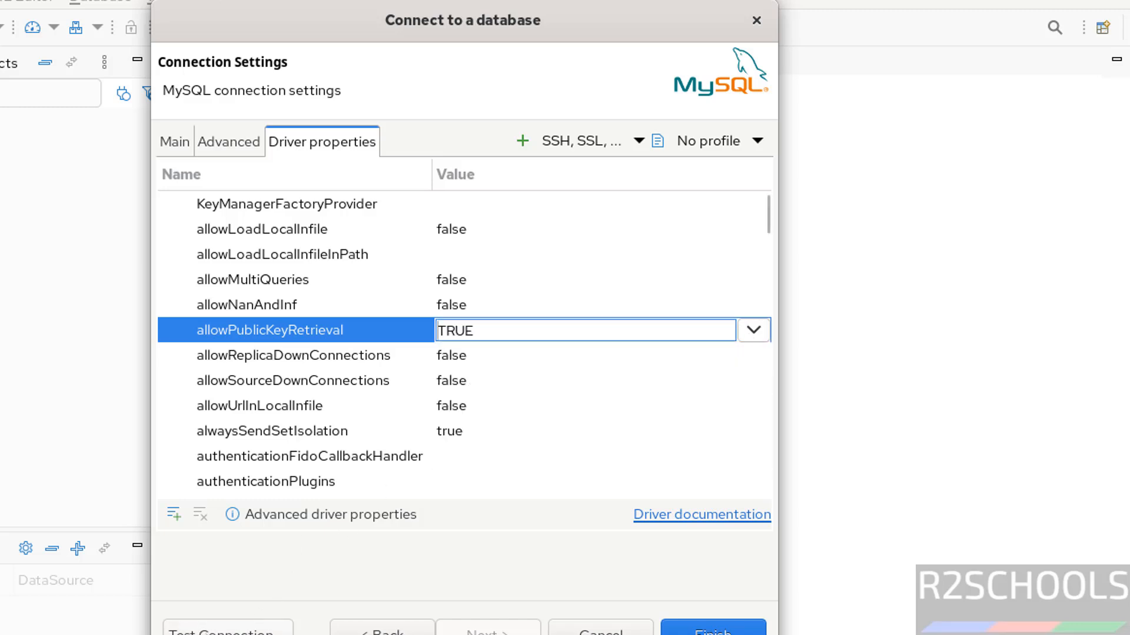
Test the MySQL connection again and finish creating it
{"action": "left_click", "coordinate": [265, 629]}
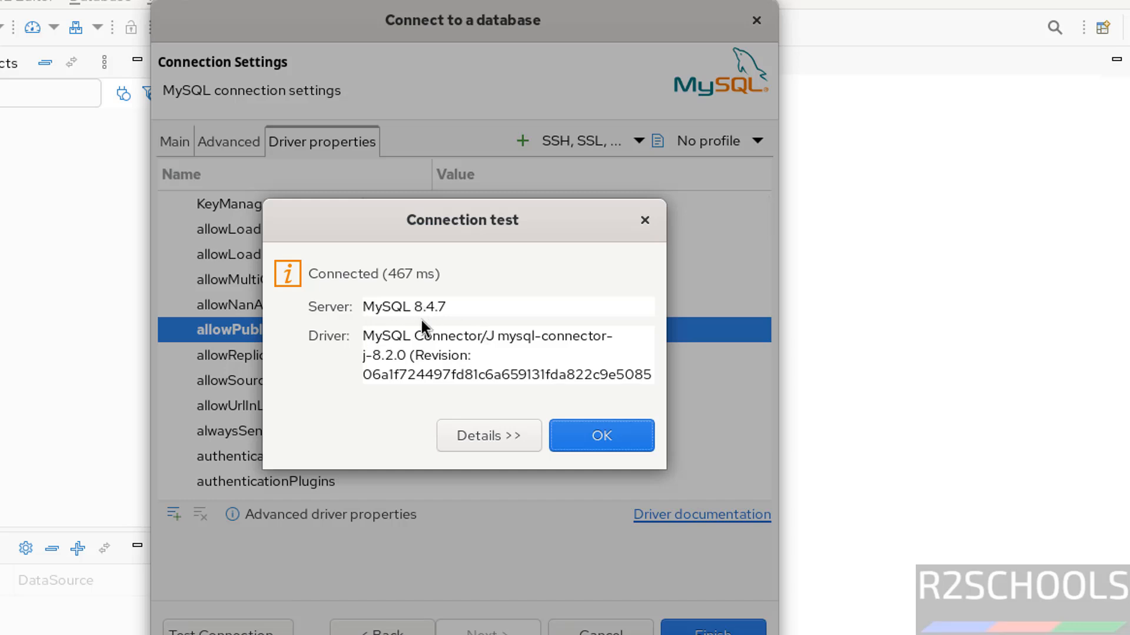
{"action": "left_click", "coordinate": [593, 431]}
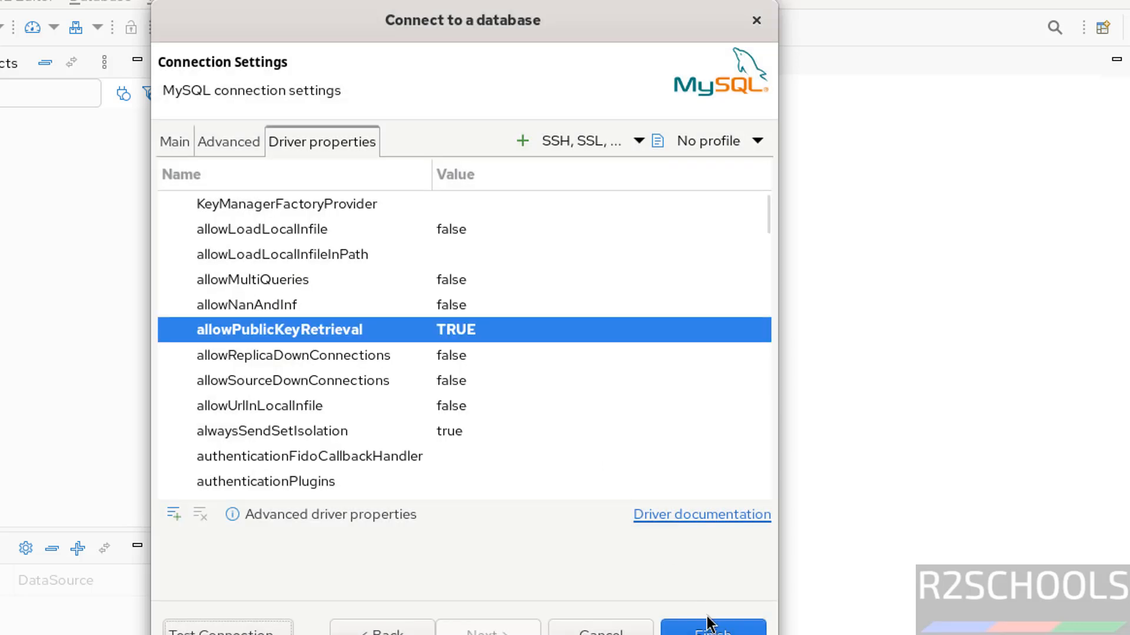
{"action": "left_click", "coordinate": [711, 625]}
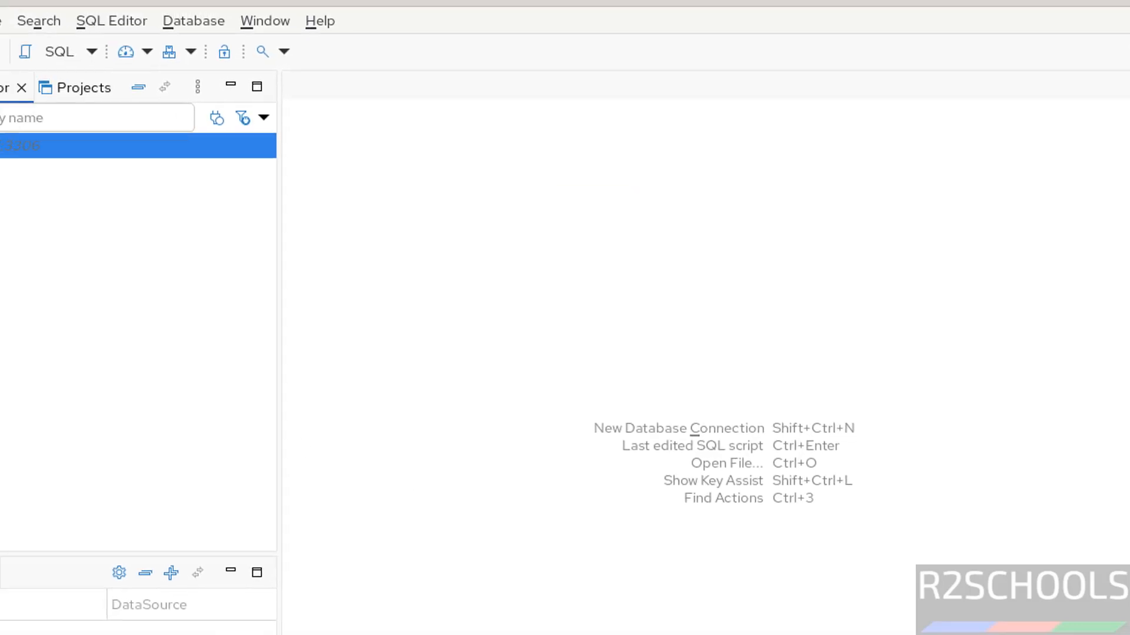
Expand the bank connection's databases and open an SQL console for the bank database
{"action": "left_click", "coordinate": [23, 189]}
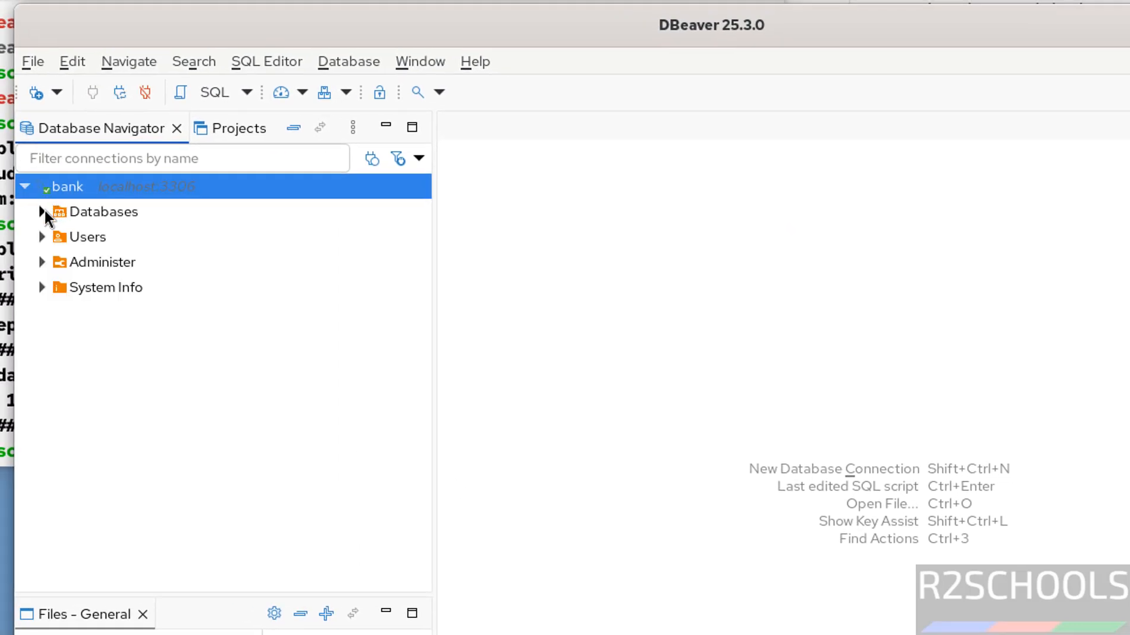
{"action": "left_click", "coordinate": [43, 212]}
{"action": "right_click", "coordinate": [84, 238]}
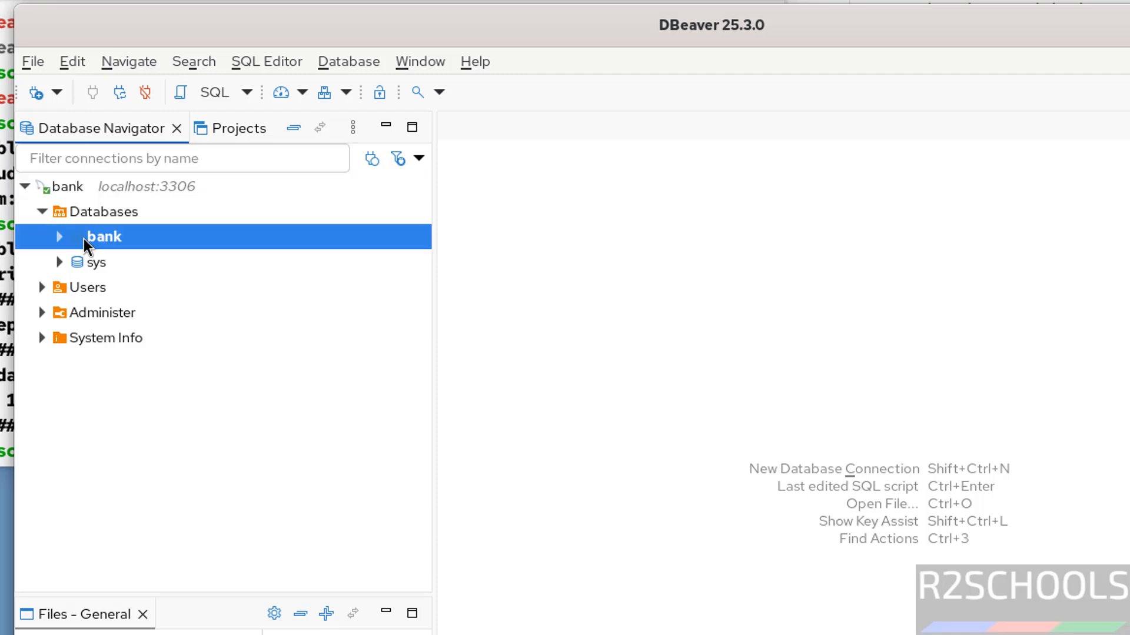
{"action": "mouse_move", "coordinate": [147, 254]}
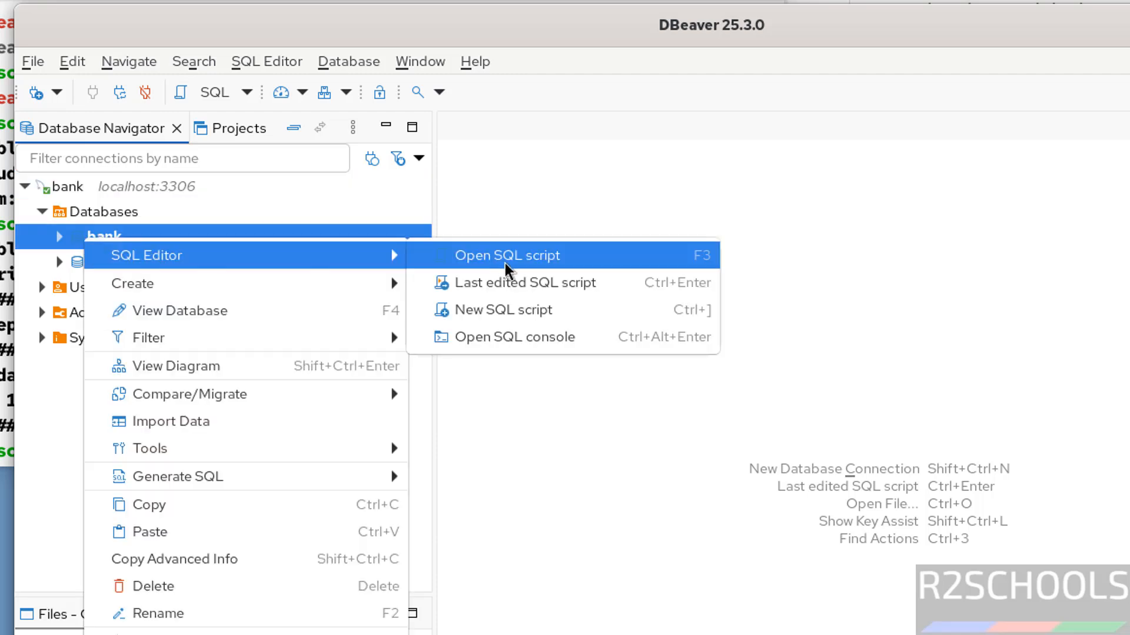
{"action": "left_click", "coordinate": [520, 339]}
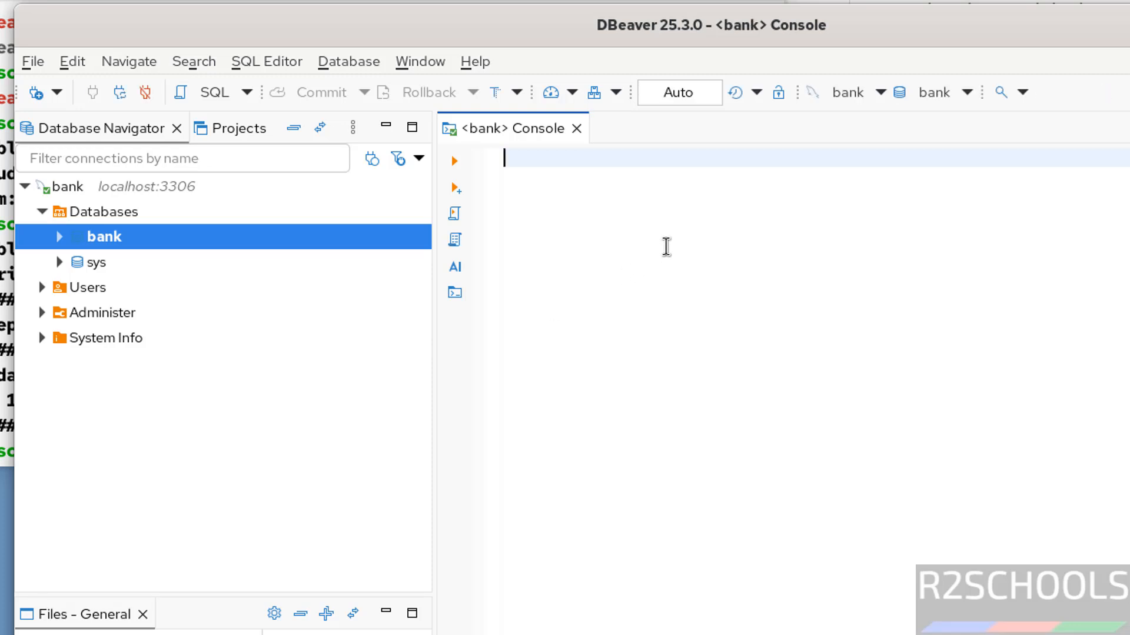
Write the query "select * from customer" in the bank console and run it
{"action": "type", "text": "select * from customer"}
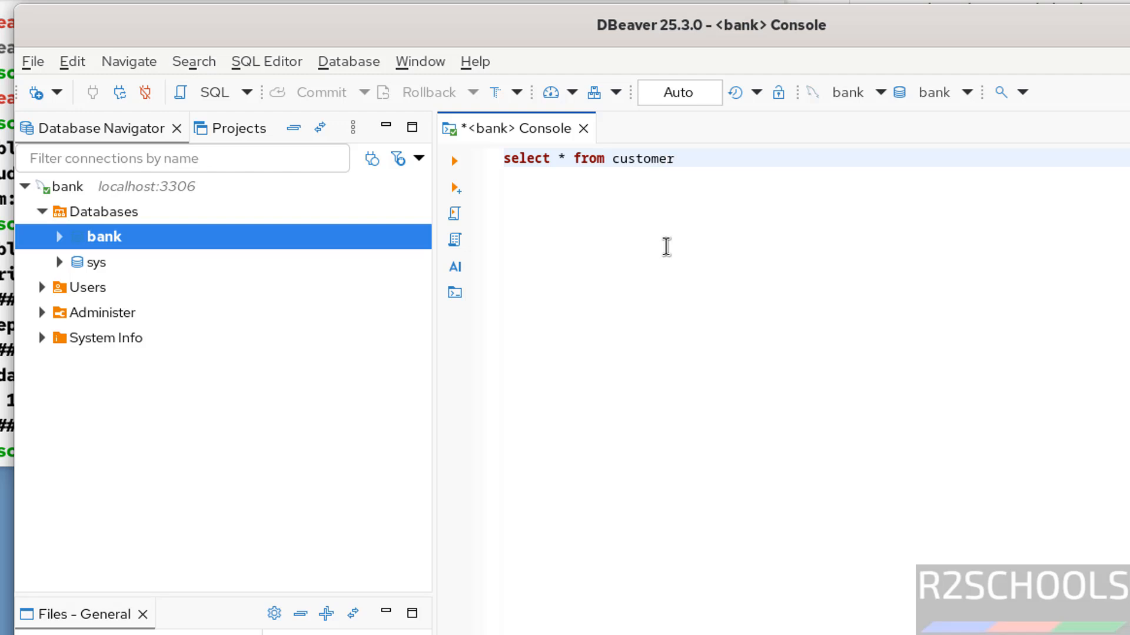
{"action": "key", "text": "ctrl+a"}
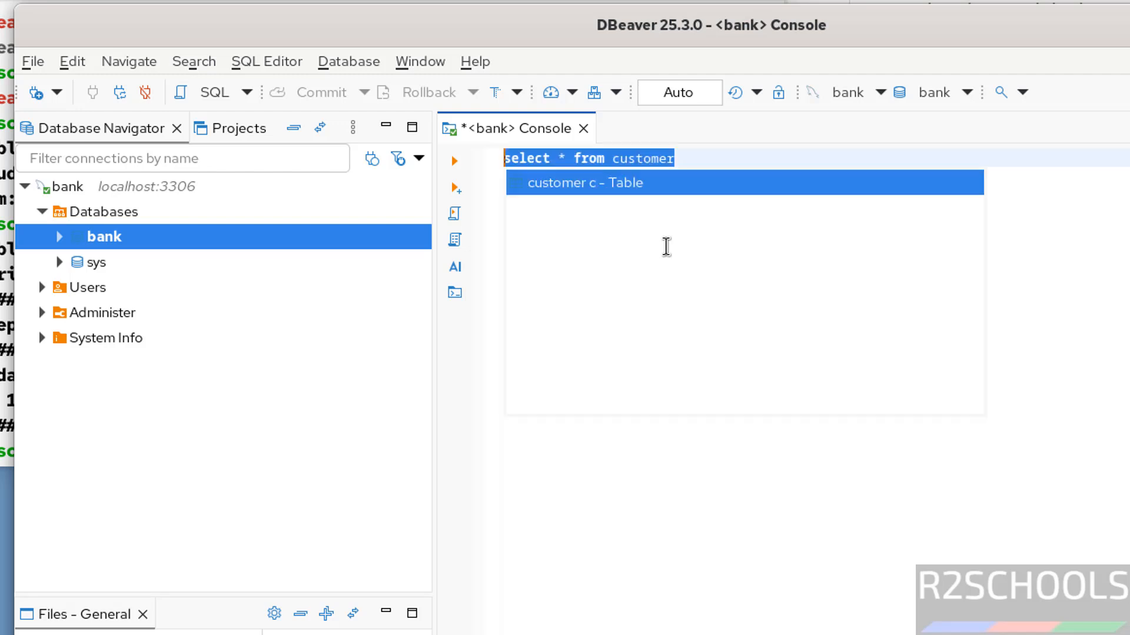
{"action": "left_click", "coordinate": [455, 161]}
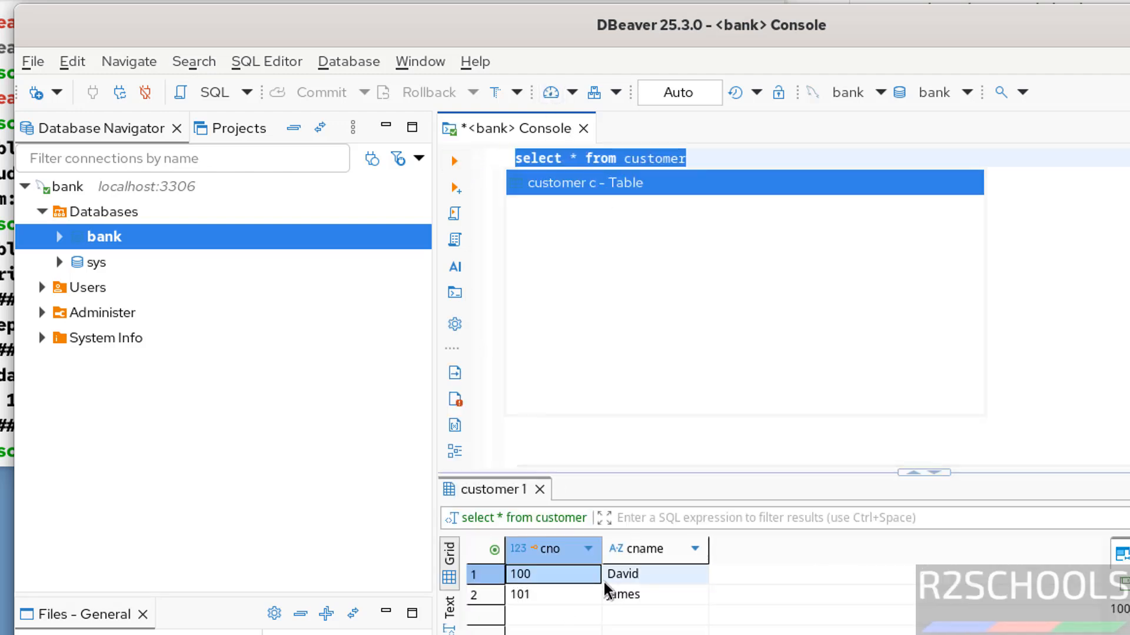
Collapse the bank connection and start a new database connection with the PostgreSQL driver
{"action": "left_click", "coordinate": [23, 187]}
{"action": "left_click", "coordinate": [352, 60]}
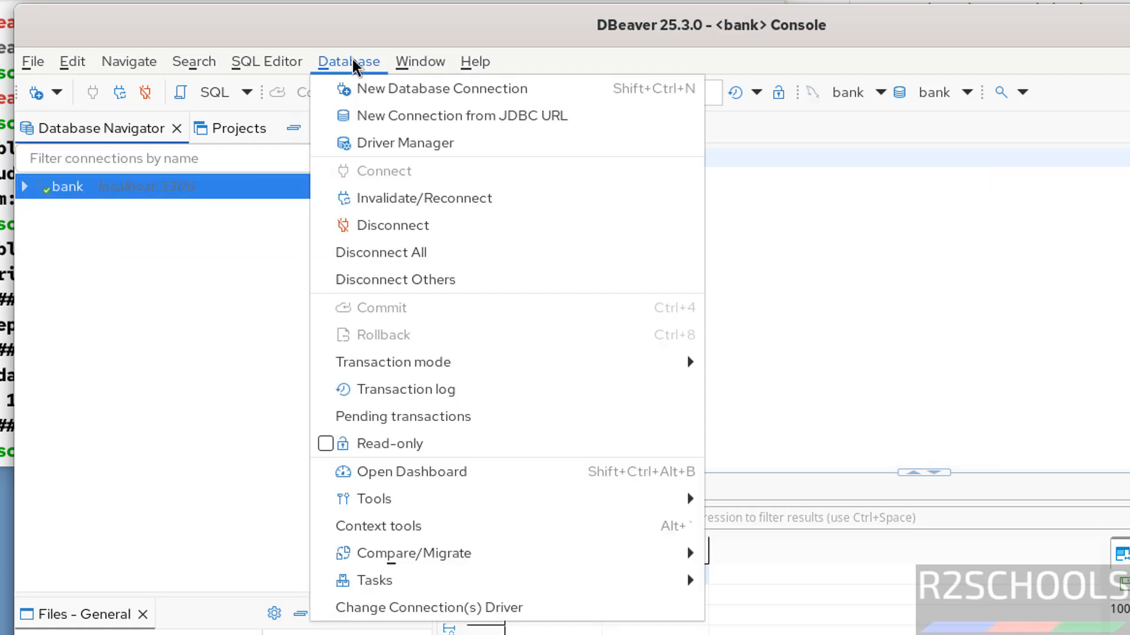
{"action": "left_click", "coordinate": [376, 90]}
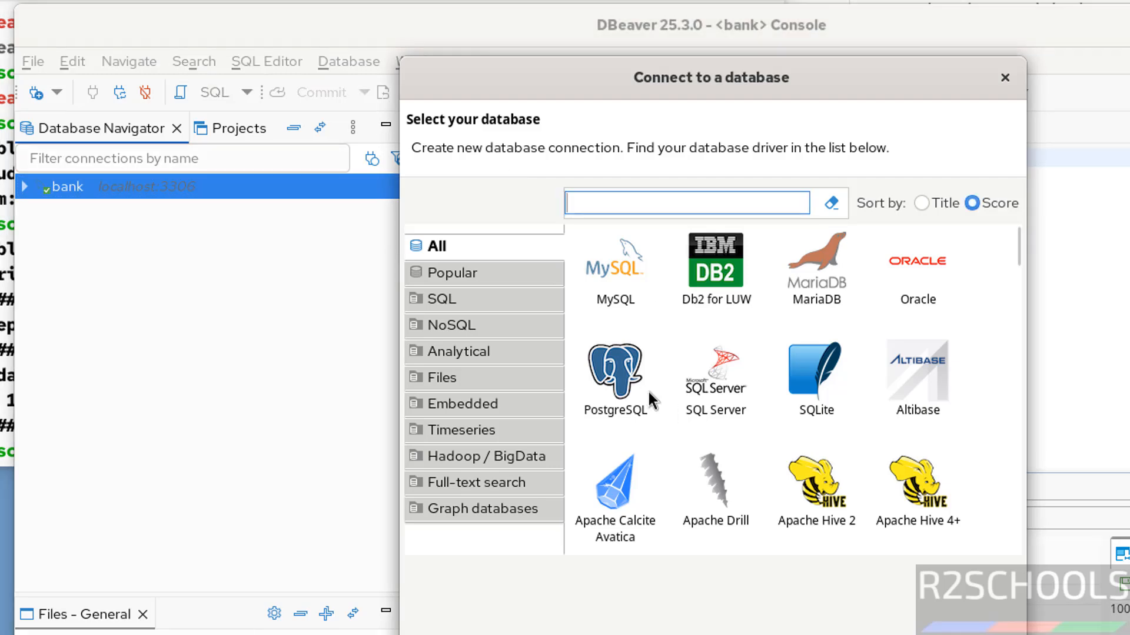
{"action": "left_click", "coordinate": [641, 388]}
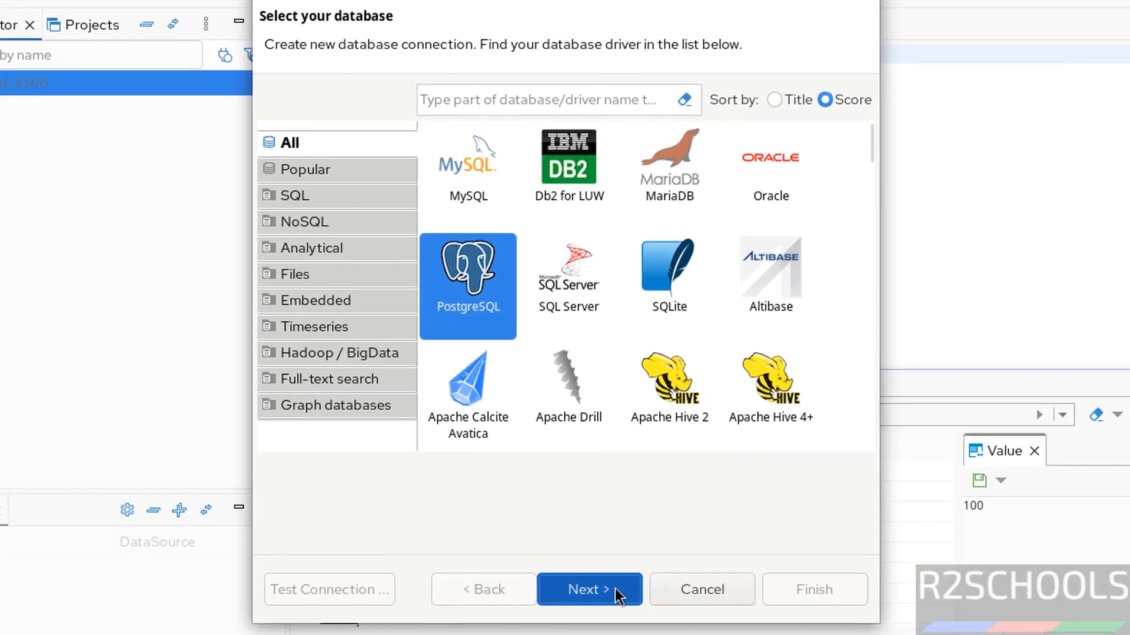
In the PostgreSQL connection settings, enable showing all databases and enter the postgres account's password
{"action": "left_click", "coordinate": [616, 589]}
{"action": "left_click", "coordinate": [718, 242]}
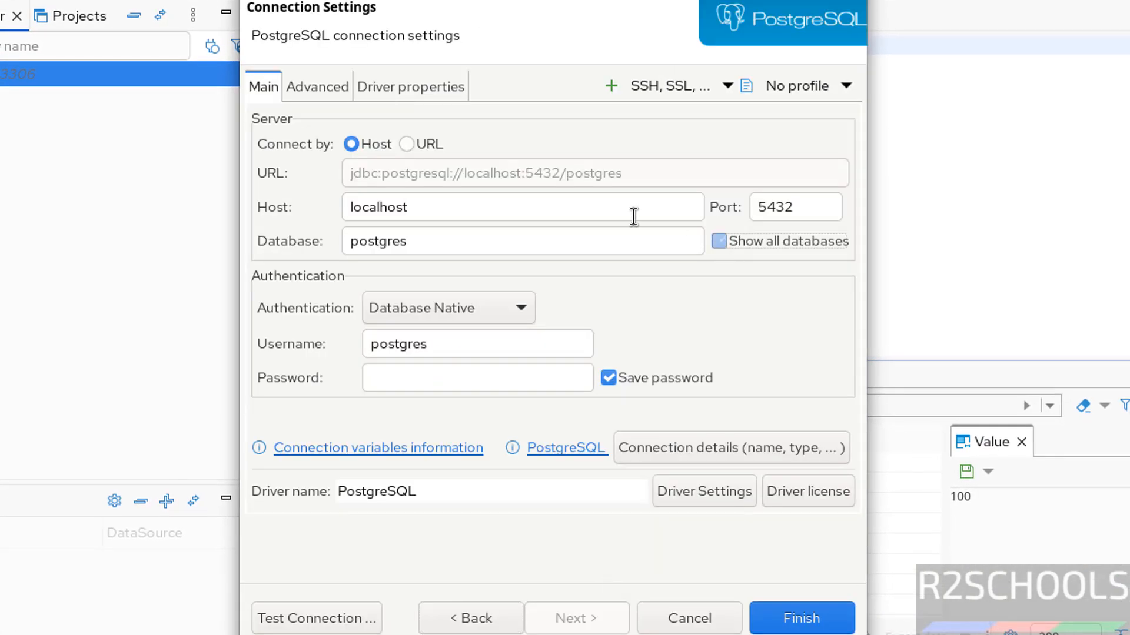
{"action": "left_click", "coordinate": [432, 375]}
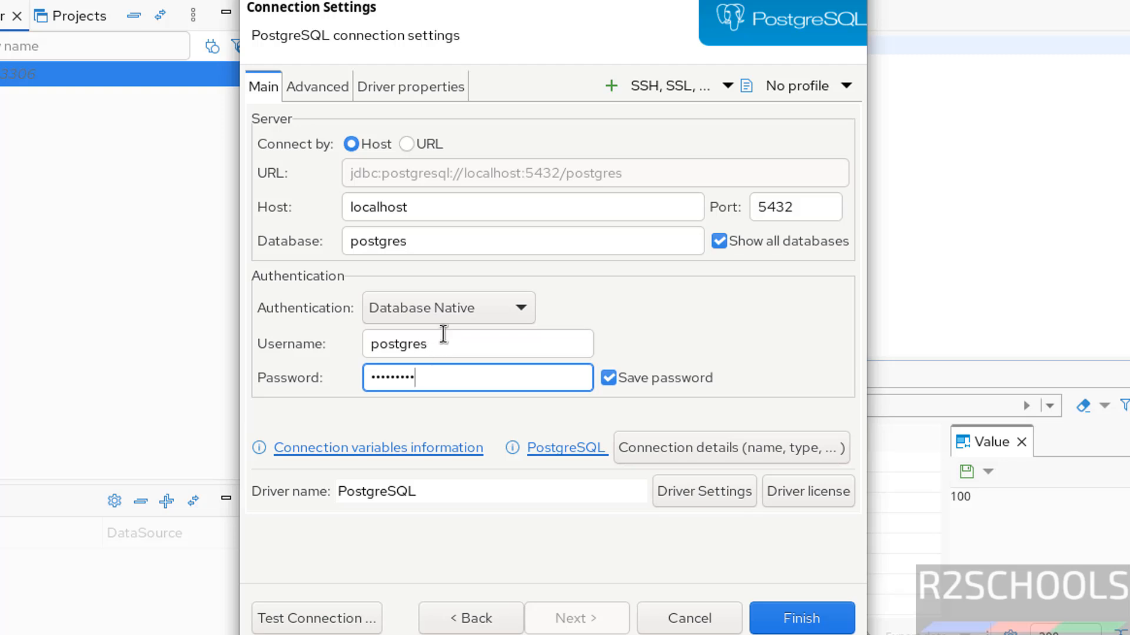
Test the PostgreSQL connection, downloading the PostgreSQL driver files, and close the test result
{"action": "left_click", "coordinate": [314, 624]}
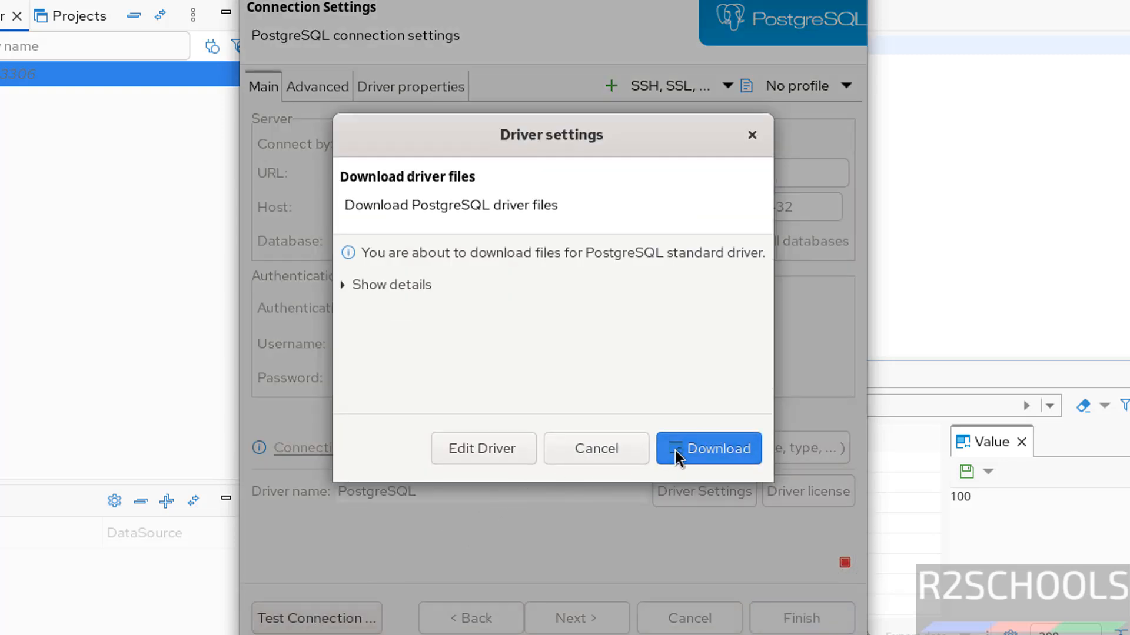
{"action": "left_click", "coordinate": [675, 450]}
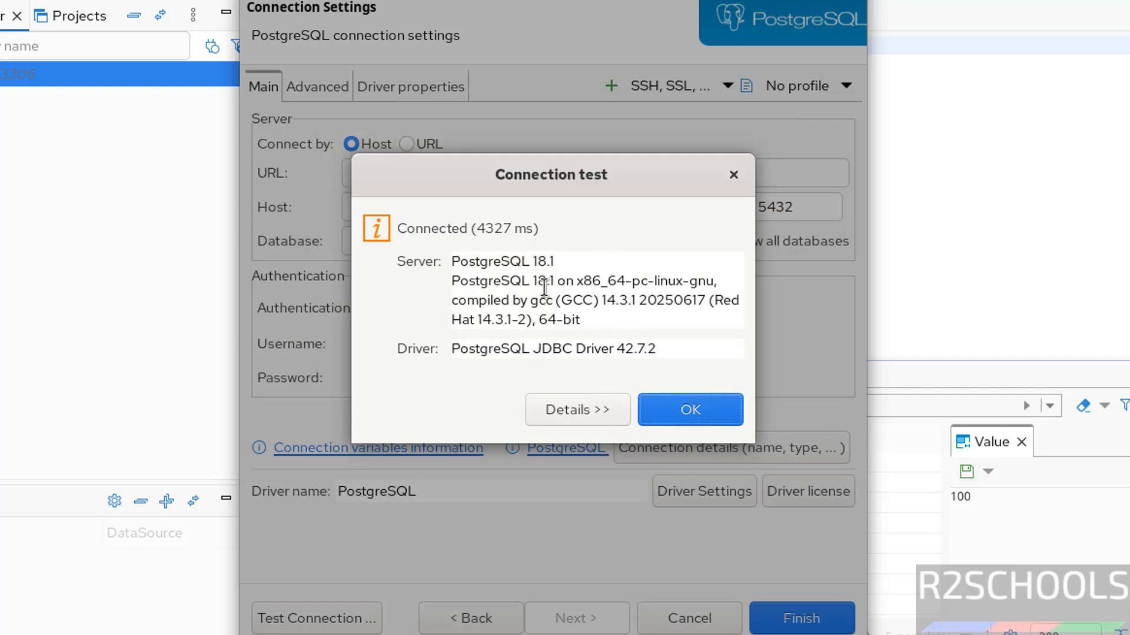
{"action": "left_click", "coordinate": [696, 410]}
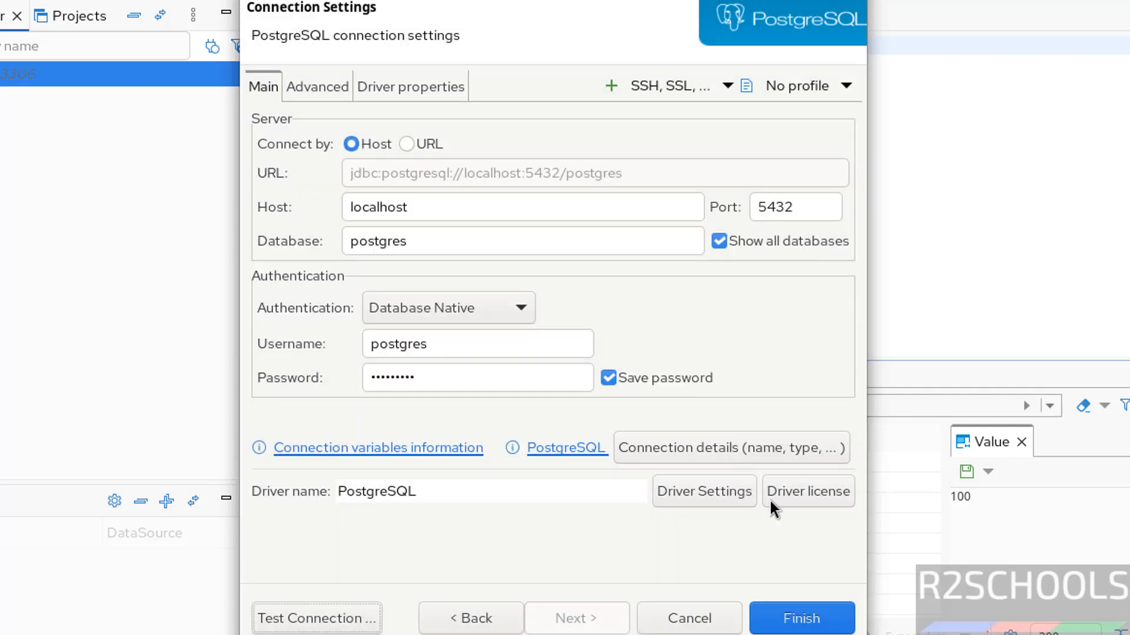
Finish creating the PostgreSQL connection and expand its list of databases in the navigator
{"action": "left_click", "coordinate": [797, 615]}
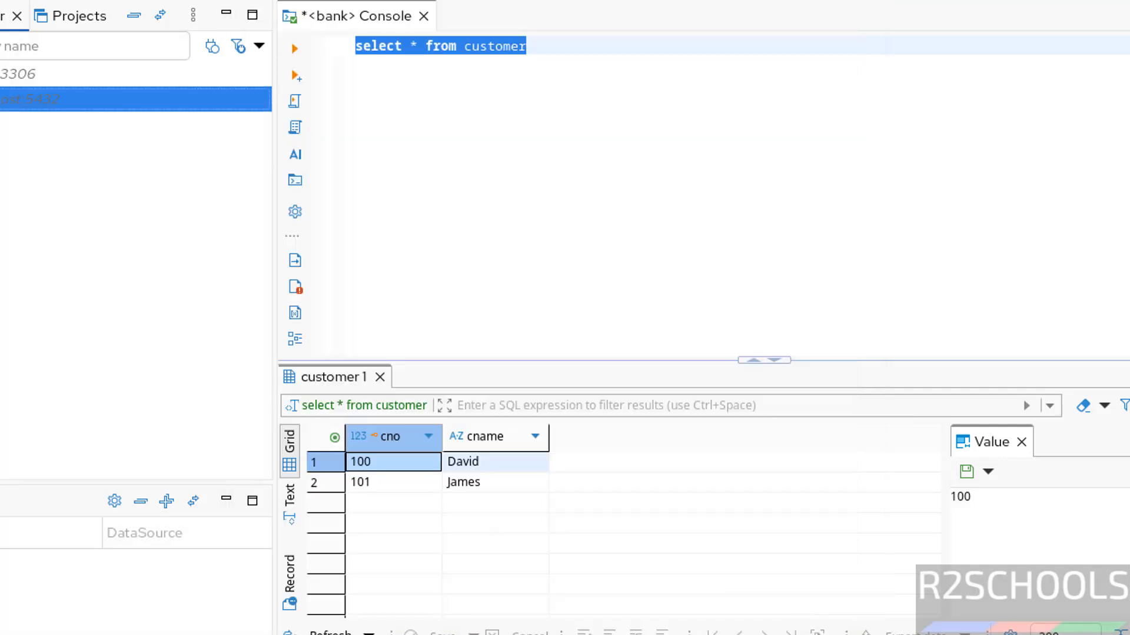
{"action": "left_click", "coordinate": [37, 198]}
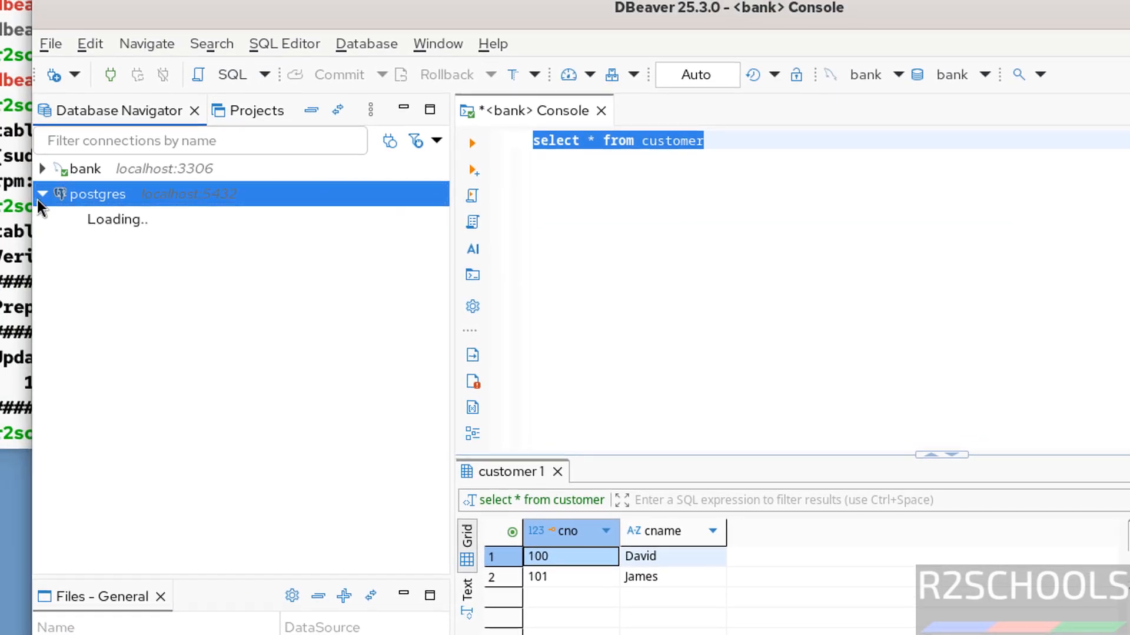
{"action": "left_click", "coordinate": [61, 220]}
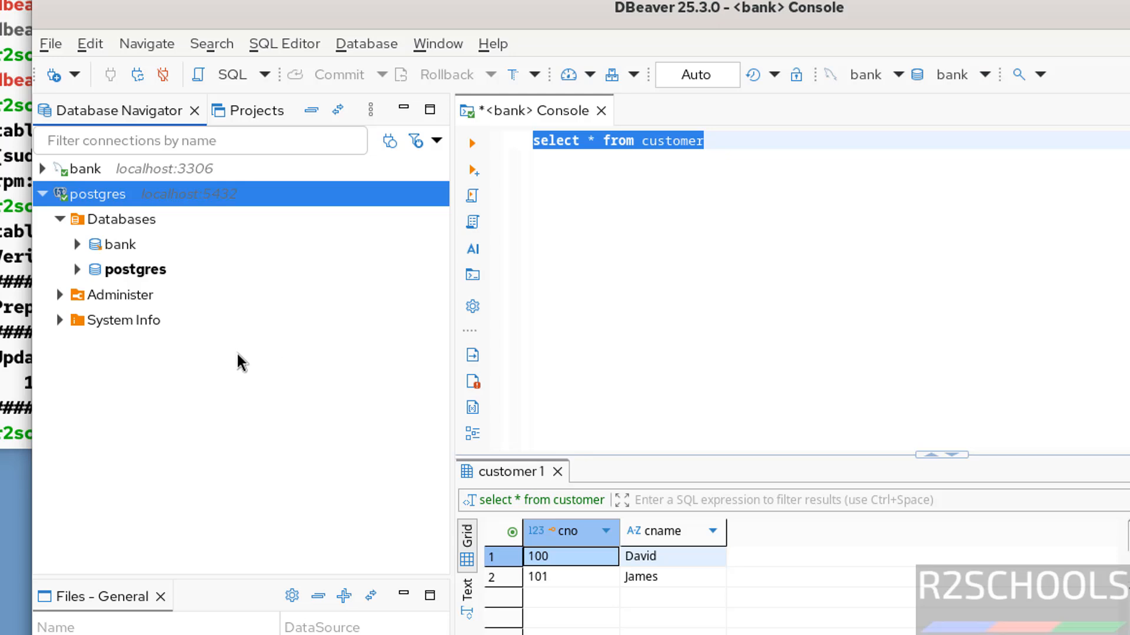
Switch to the terminal and list the contents of the Downloads folder
{"action": "left_click", "coordinate": [3, 341]}
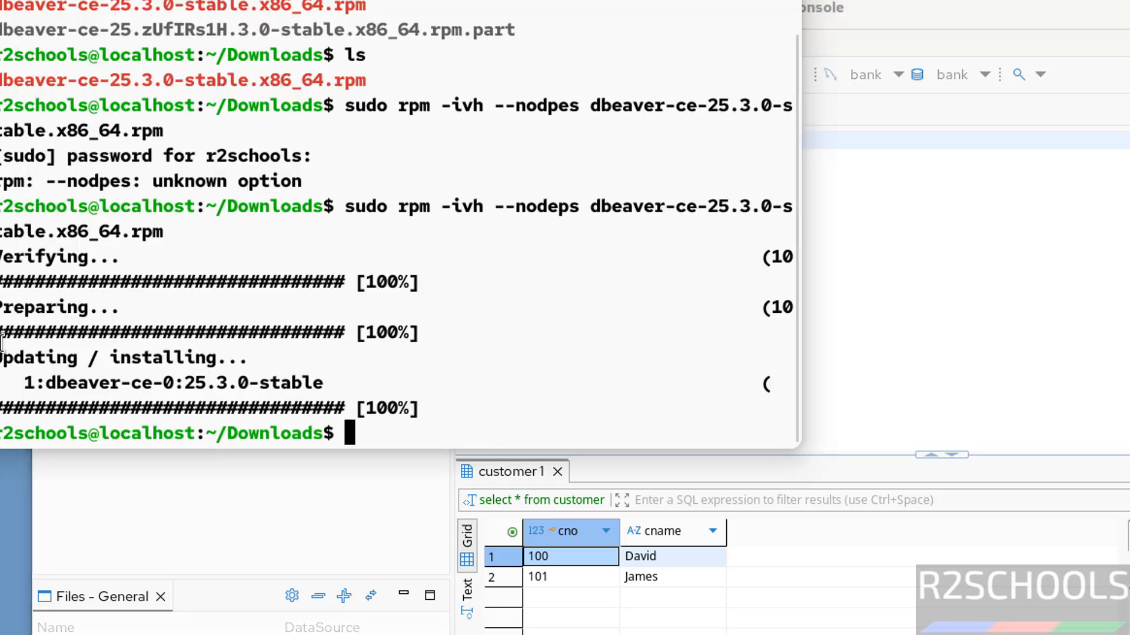
{"action": "type", "text": "ls"}
{"action": "key", "text": "Return"}
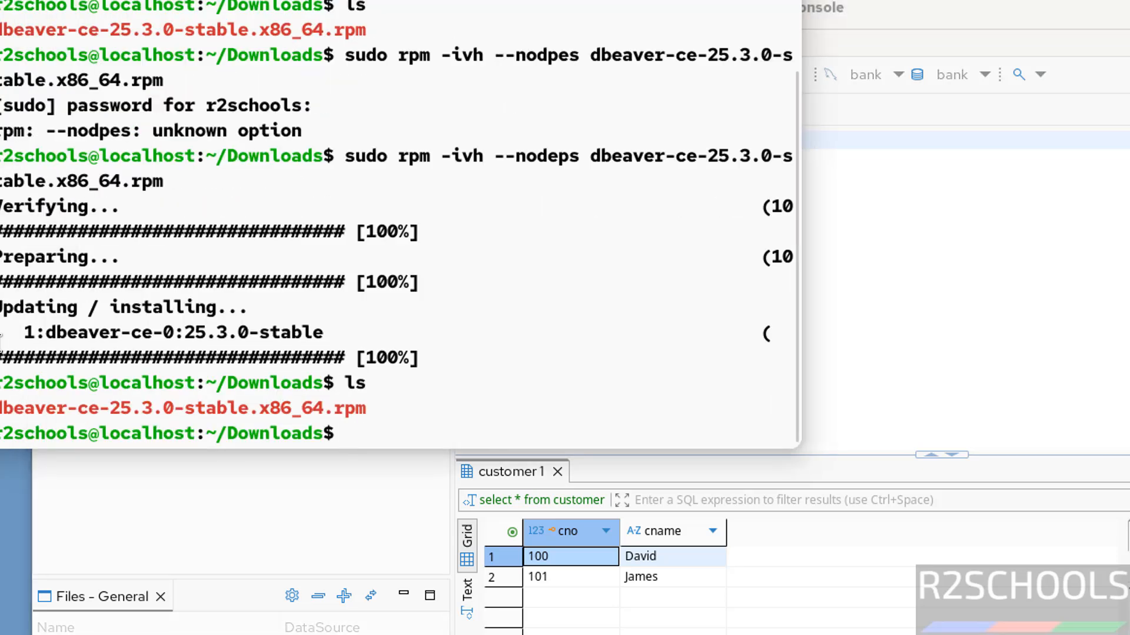
Delete dbeaver-ce-25.3.0-stable.x86_64.rpm with rm and list the Downloads folder again
{"action": "type", "text": "rm "}
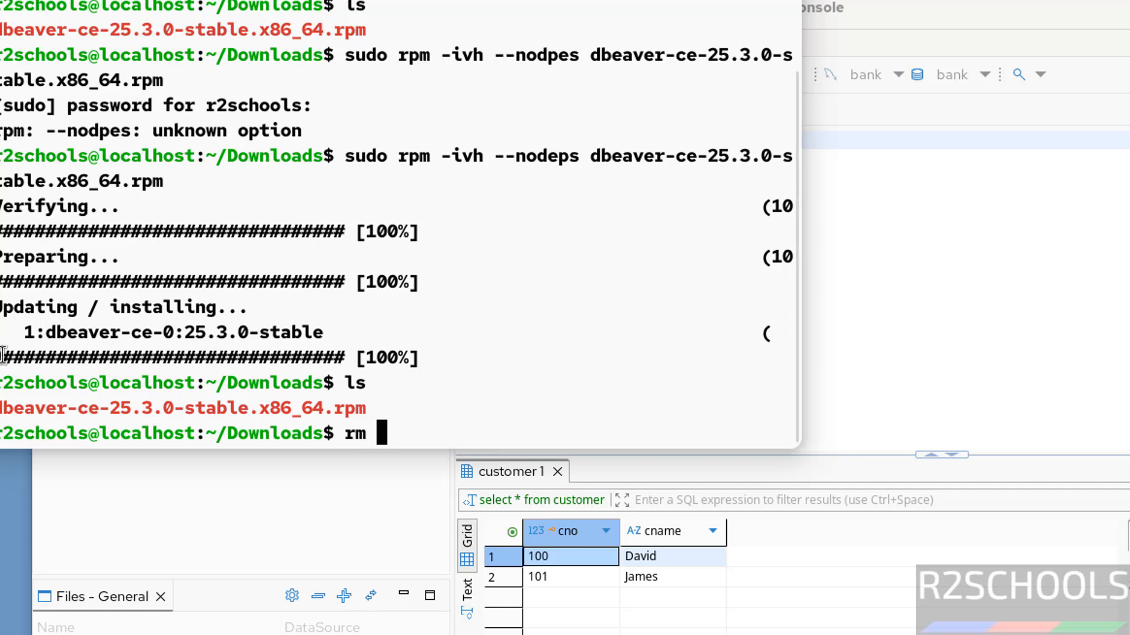
{"action": "type", "text": "dbea"}
{"action": "key", "text": "Tab"}
{"action": "key", "text": "Return"}
{"action": "type", "text": "l"}
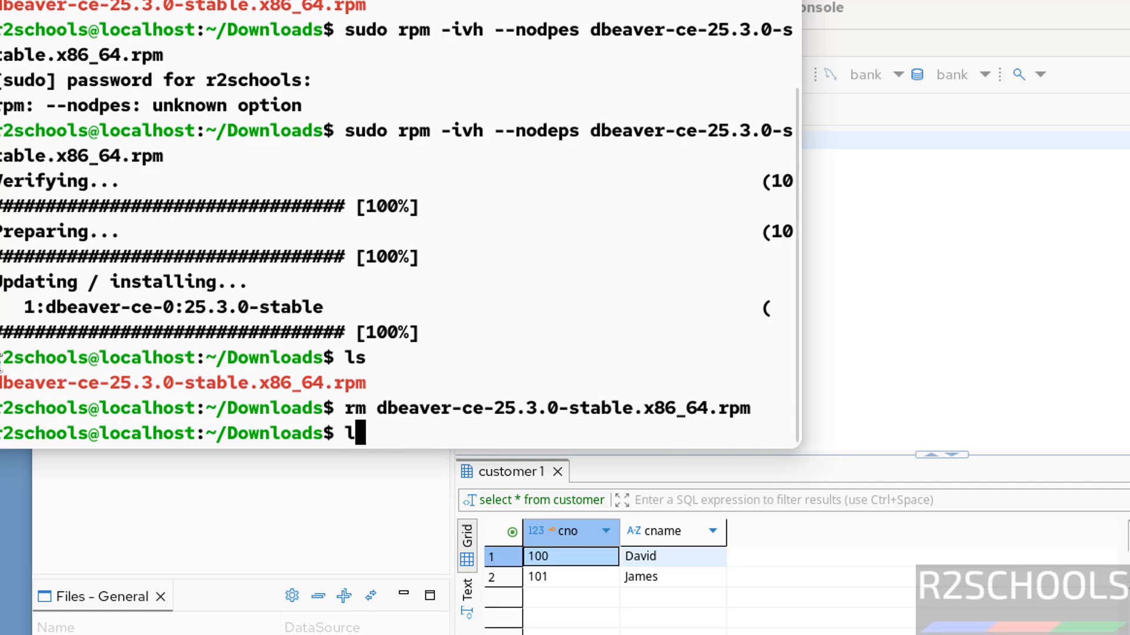
{"action": "type", "text": "s"}
{"action": "key", "text": "Return"}
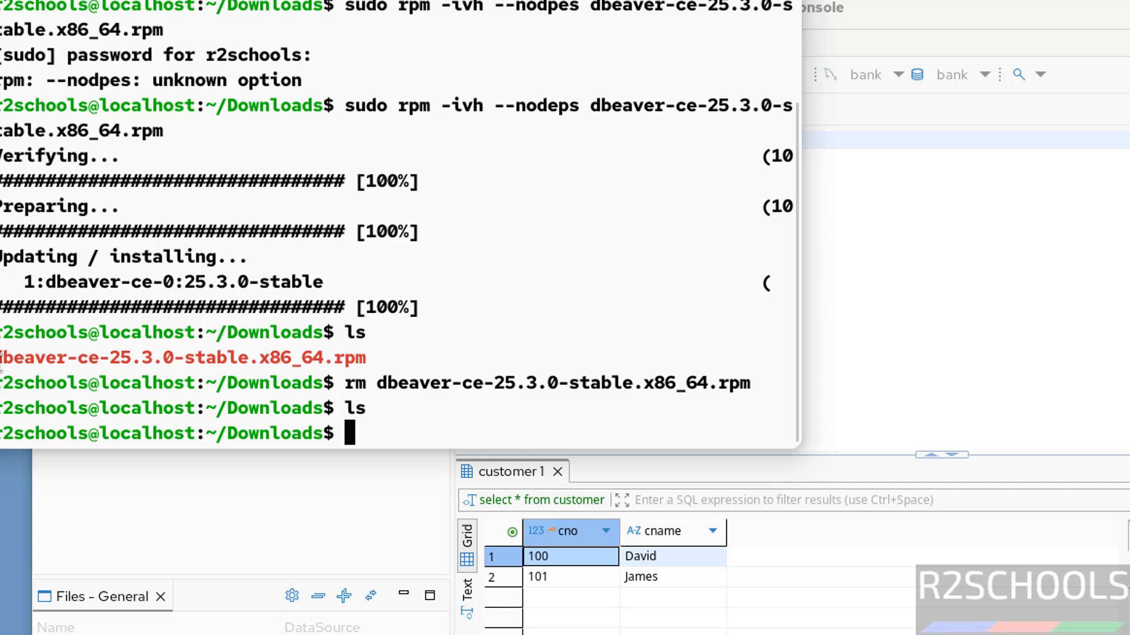